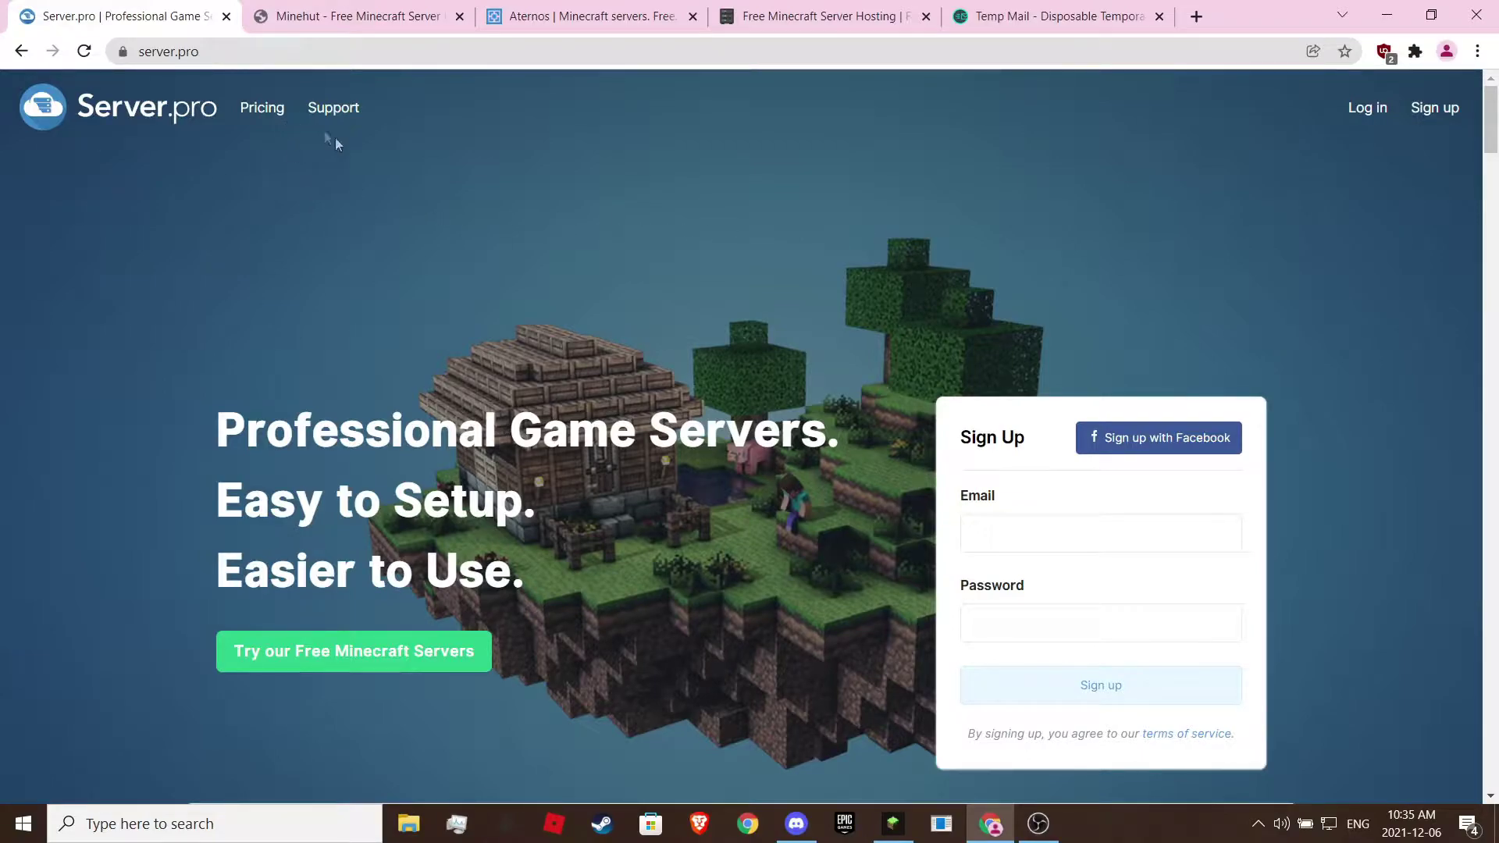
scroll(335, 143, down, 5)
scroll(452, 196, down, 2)
scroll(29, 274, up, 2)
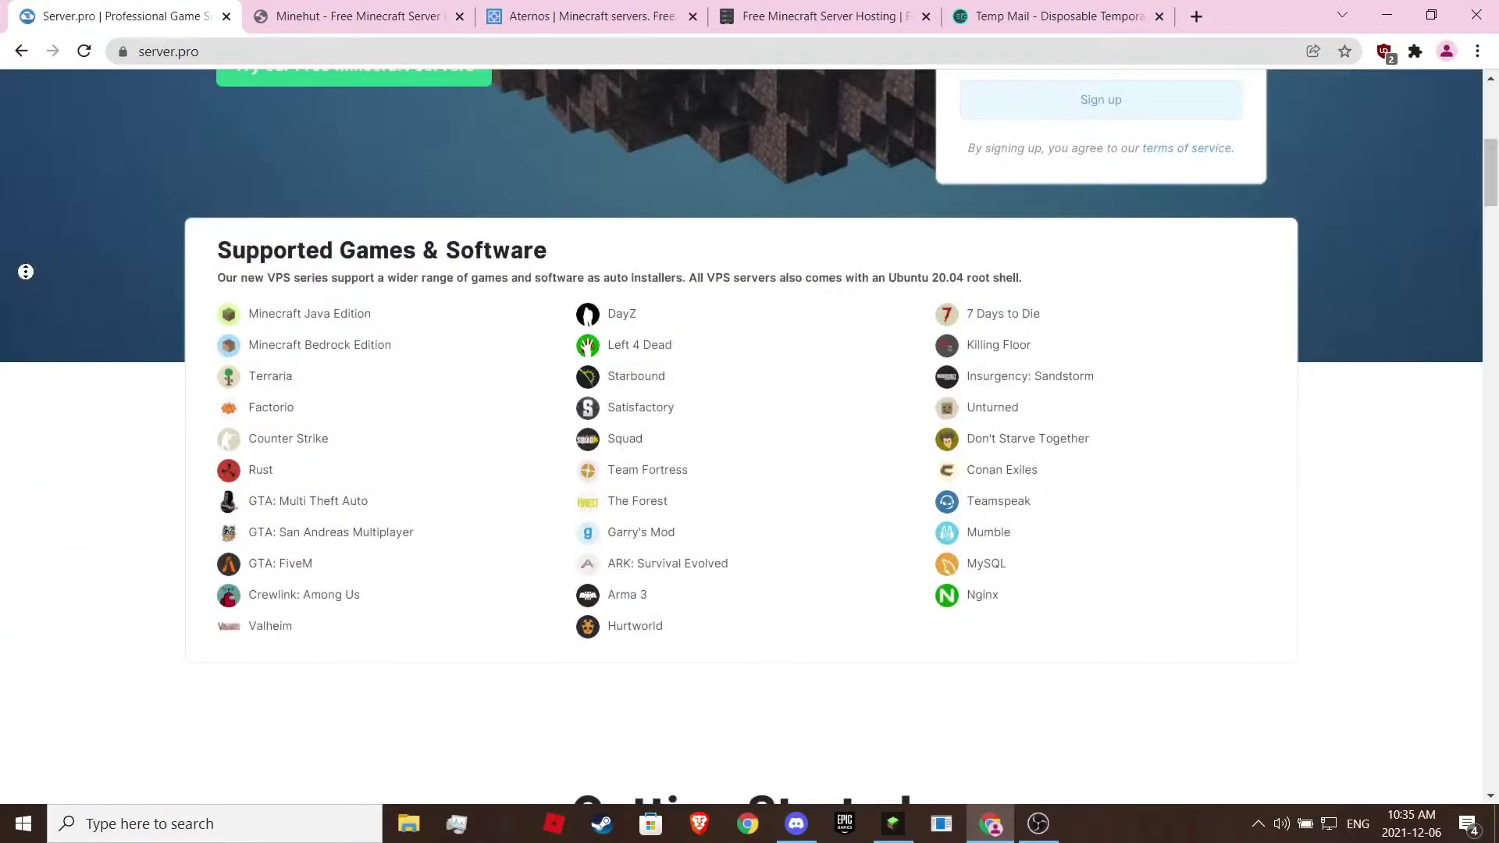
scroll(21, 303, up, 1)
scroll(21, 304, down, 1)
Browse Server.pro's supported games and datacenters before starting the email sign-up.
right_click(25, 300)
scroll(36, 256, down, 2)
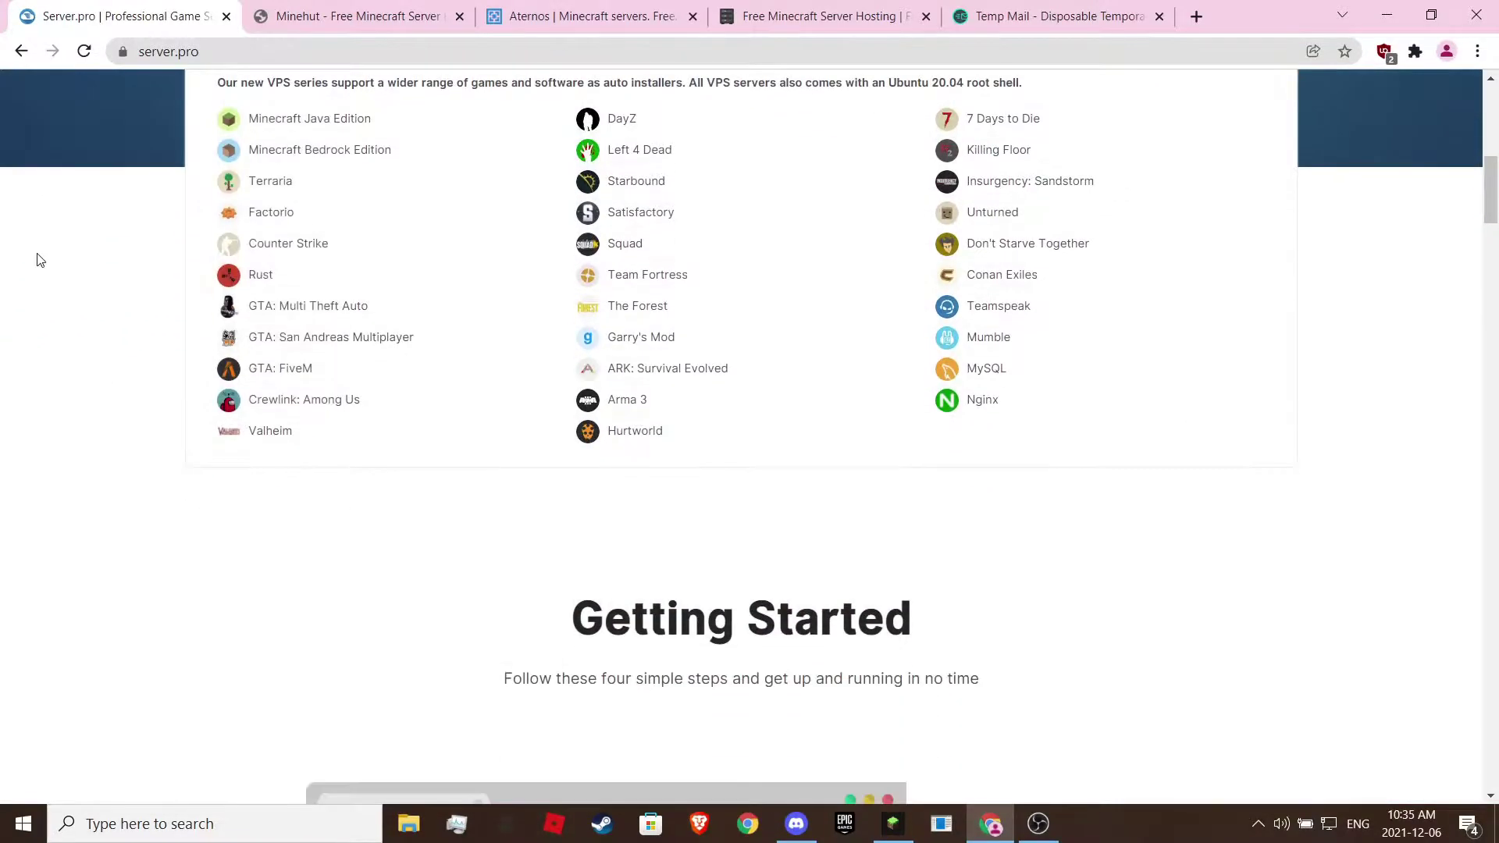
scroll(35, 267, down, 2)
scroll(40, 269, down, 4)
scroll(40, 268, up, 7)
scroll(46, 275, down, 3)
scroll(55, 279, down, 4)
scroll(71, 270, down, 5)
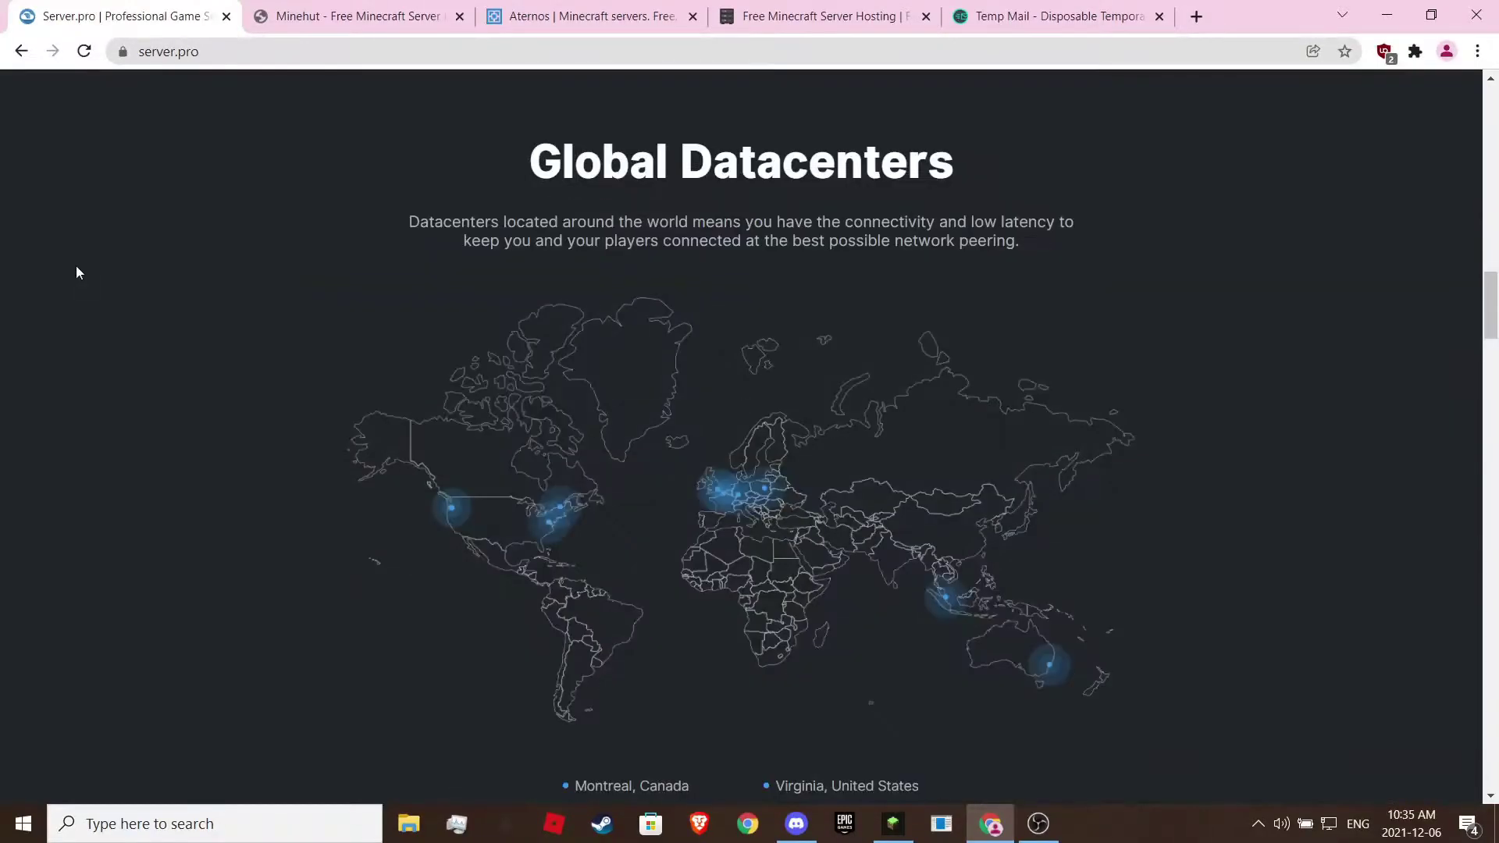
scroll(77, 267, up, 15)
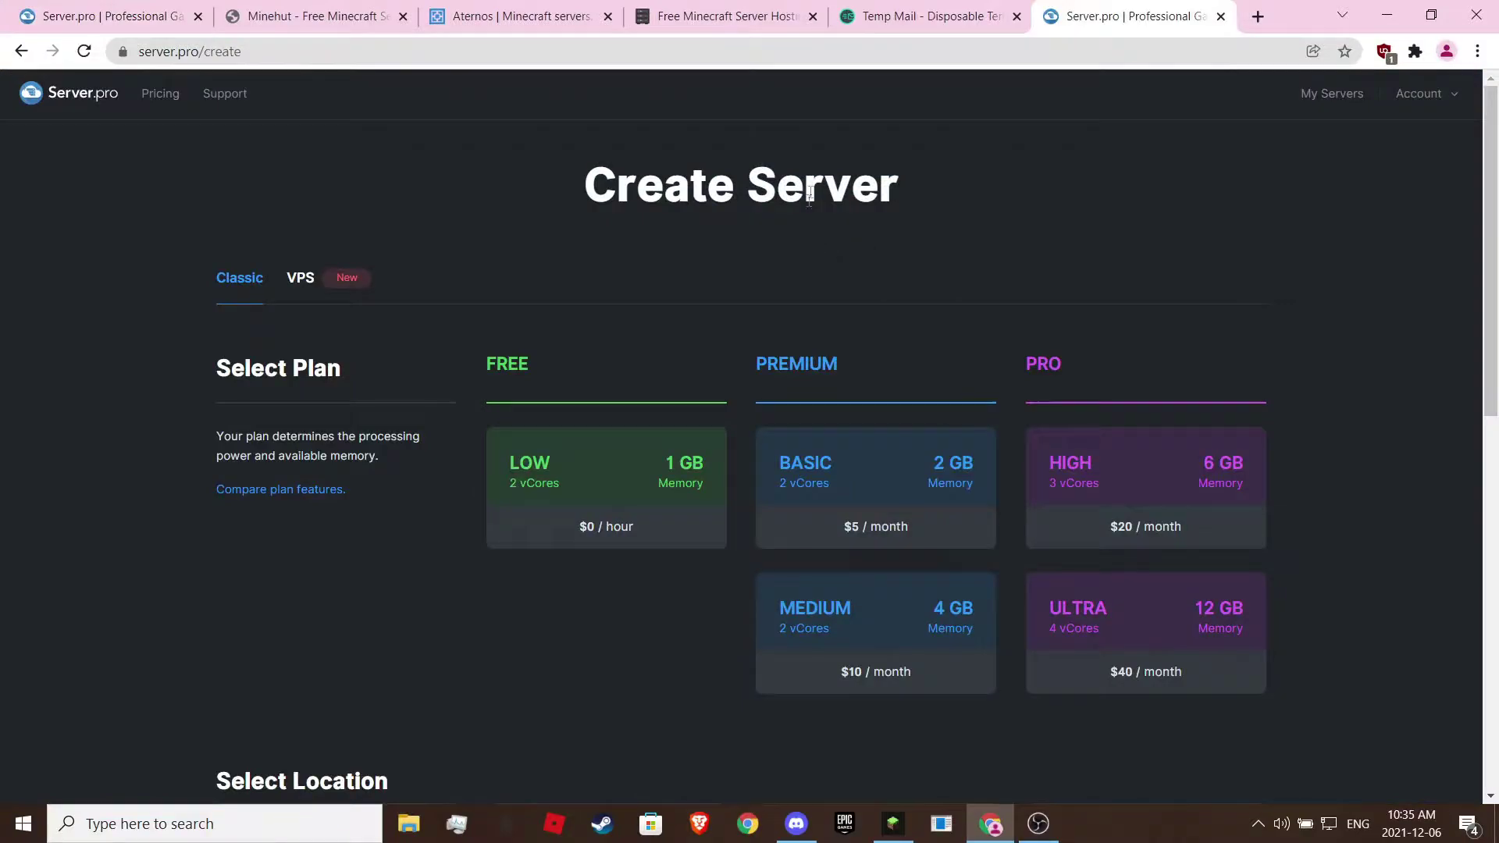
scroll(2, 182, down, 2)
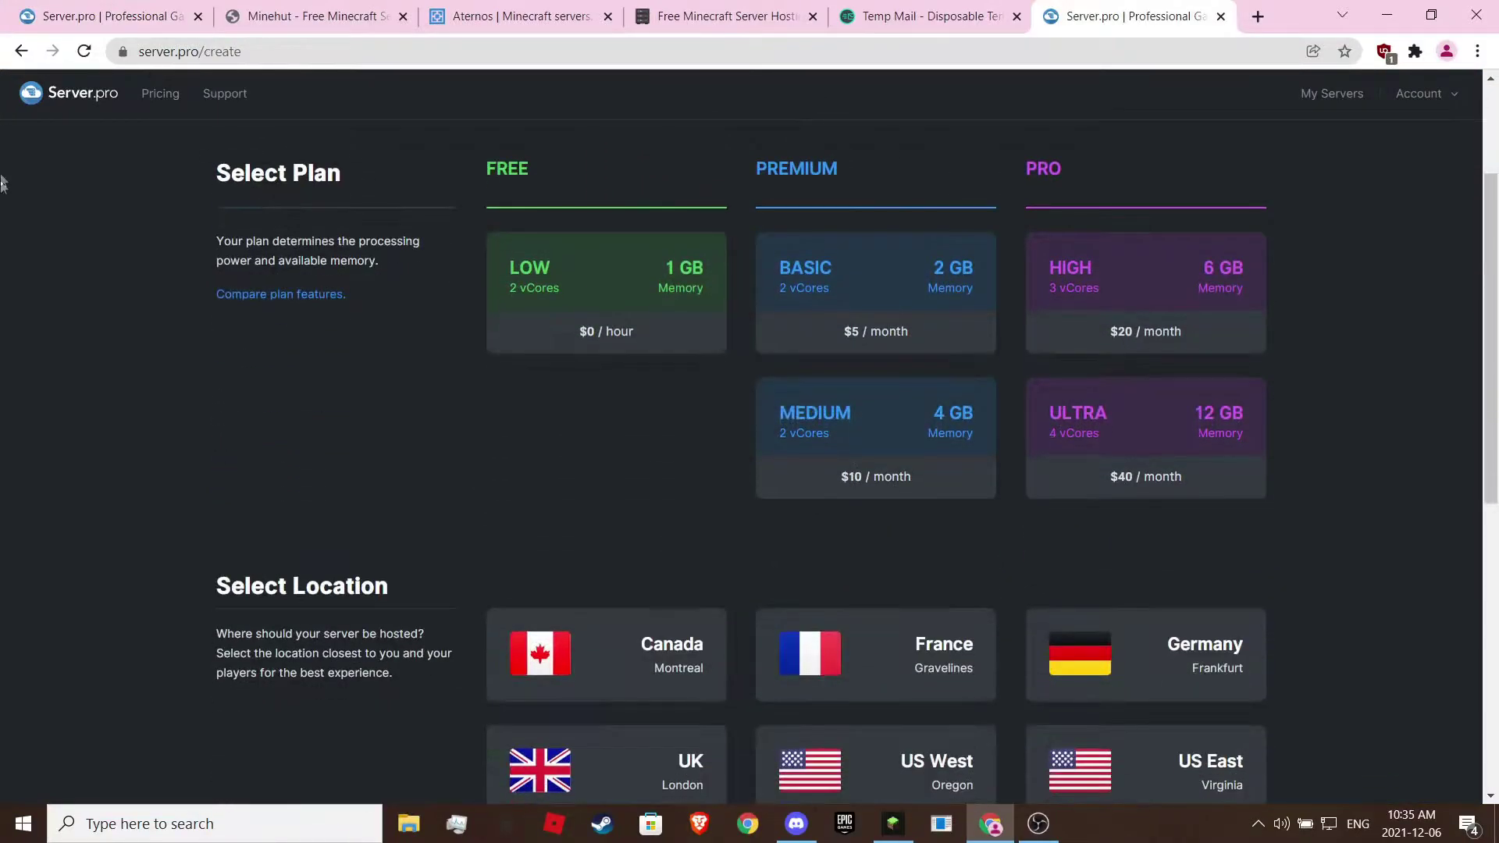
scroll(83, 372, down, 1)
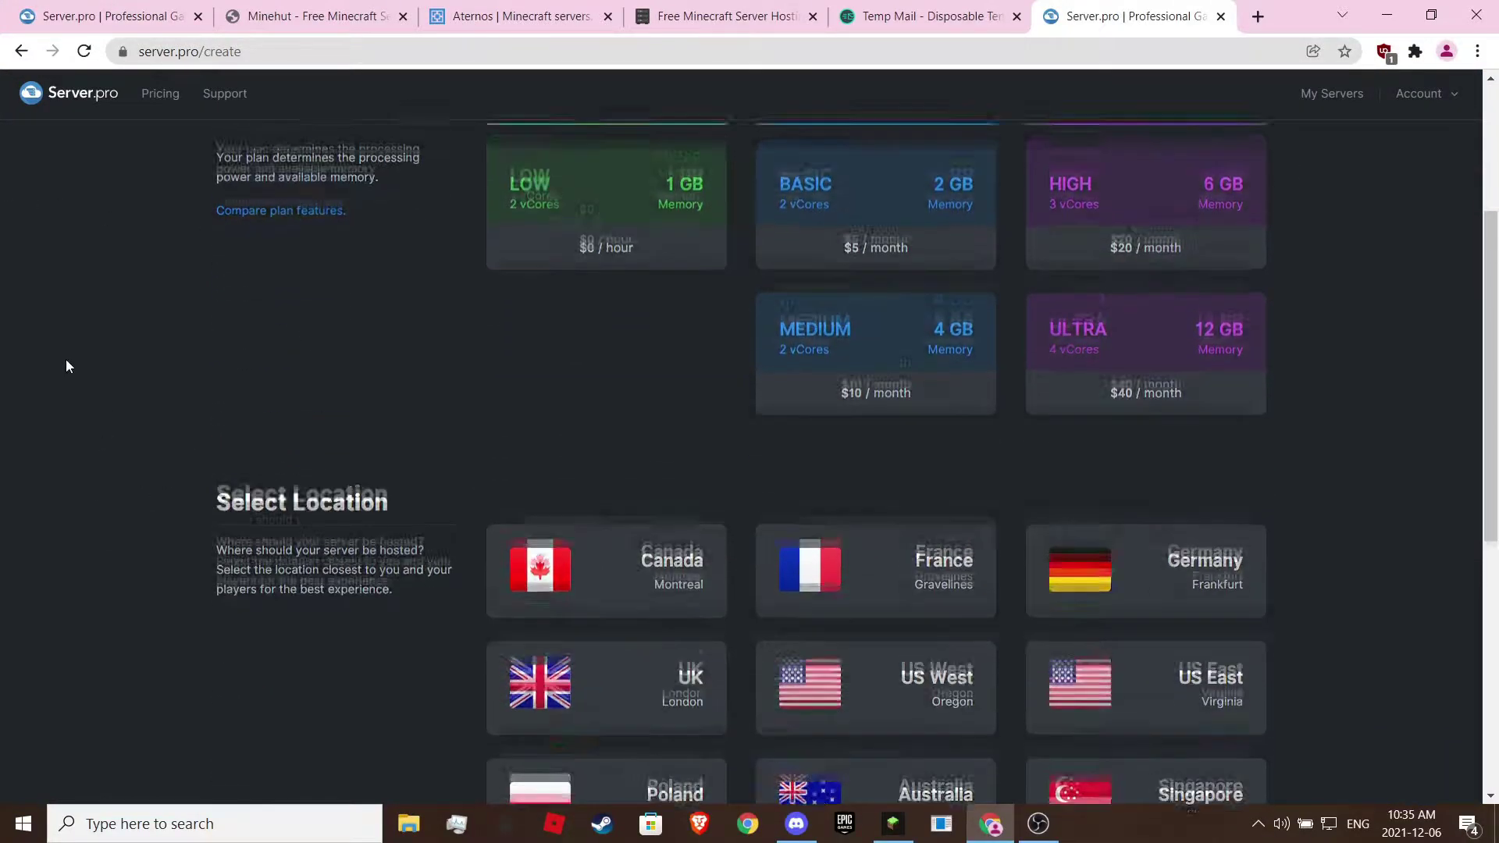
scroll(71, 352, up, 3)
scroll(130, 322, down, 1)
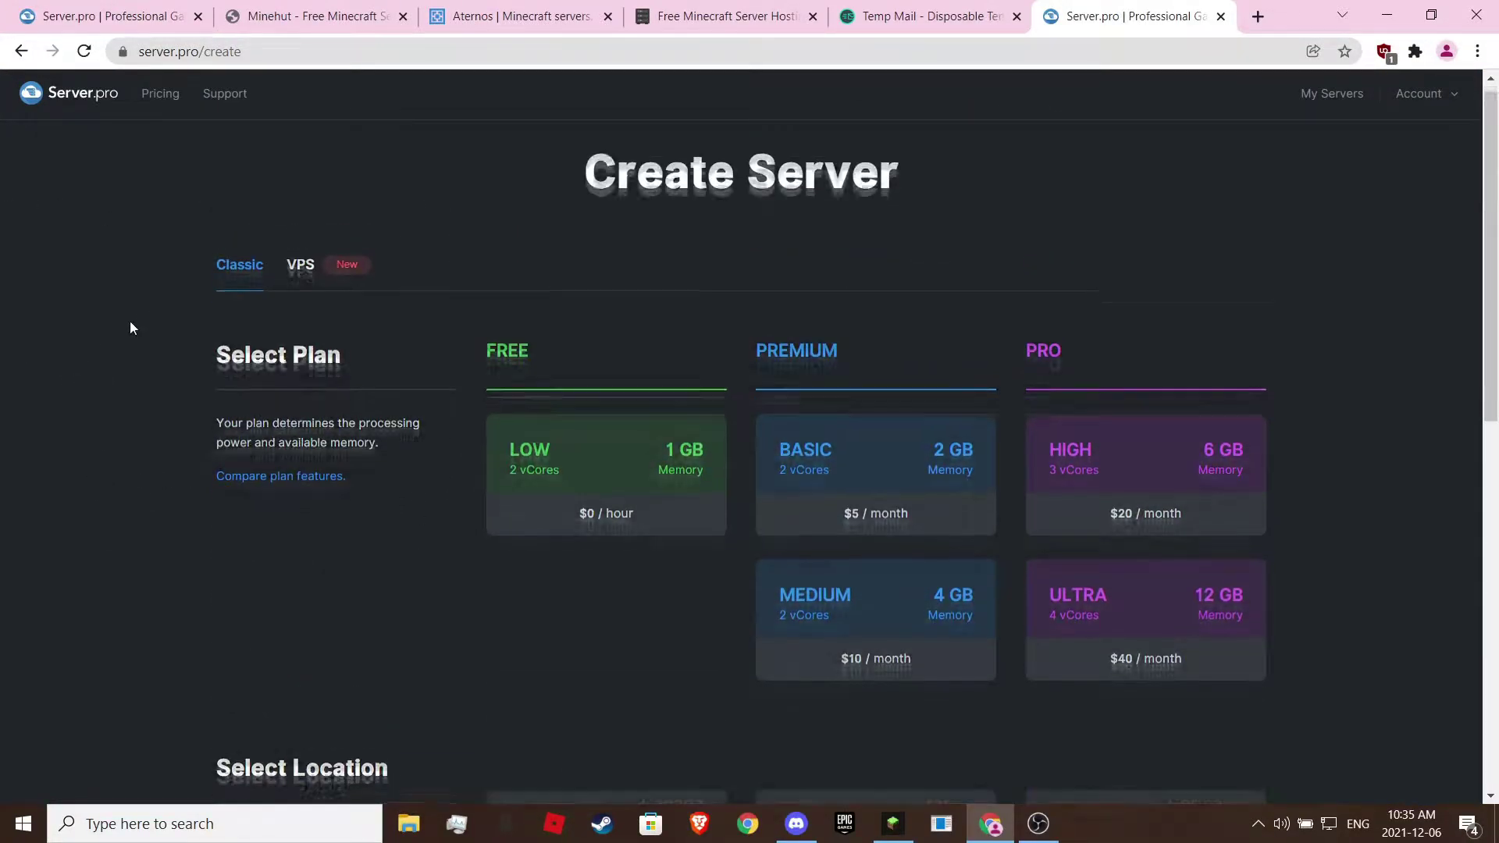
Glance at the VPS plans, then choose Server.pro's free LOW plan.
click(295, 180)
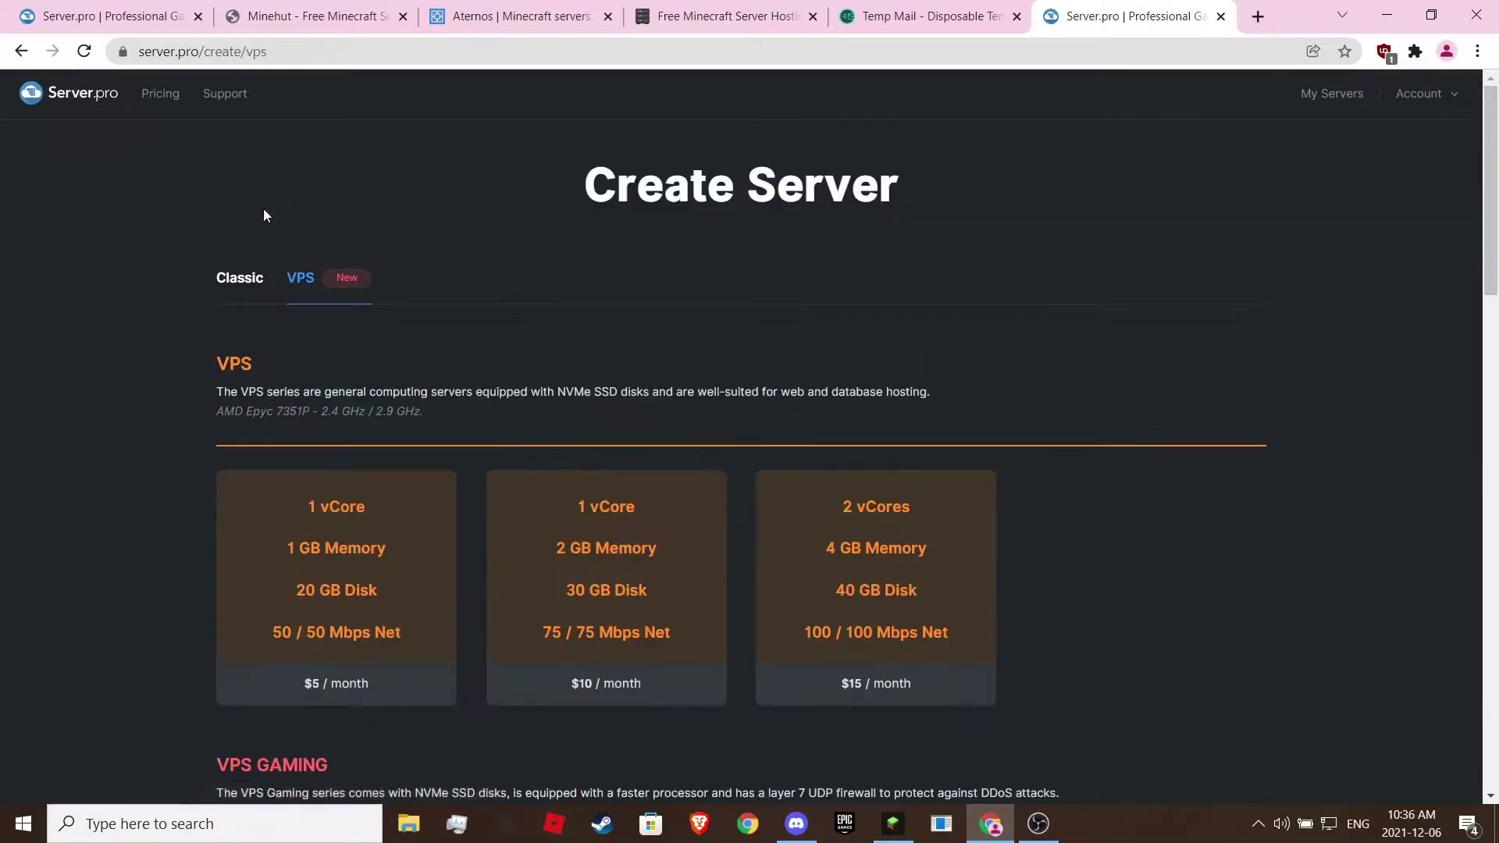
click(244, 281)
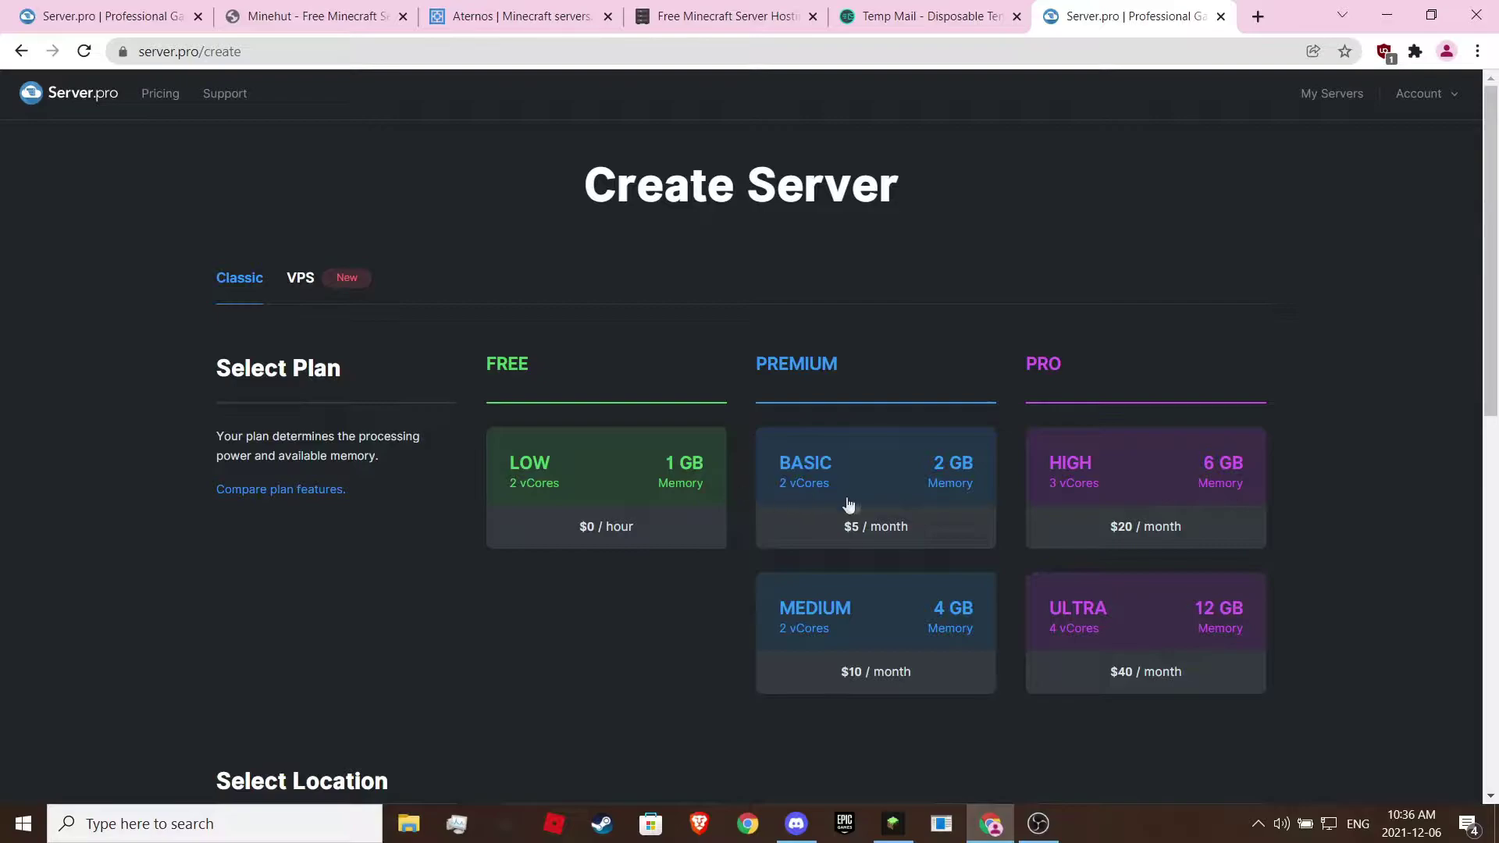
scroll(652, 352, down, 2)
click(652, 245)
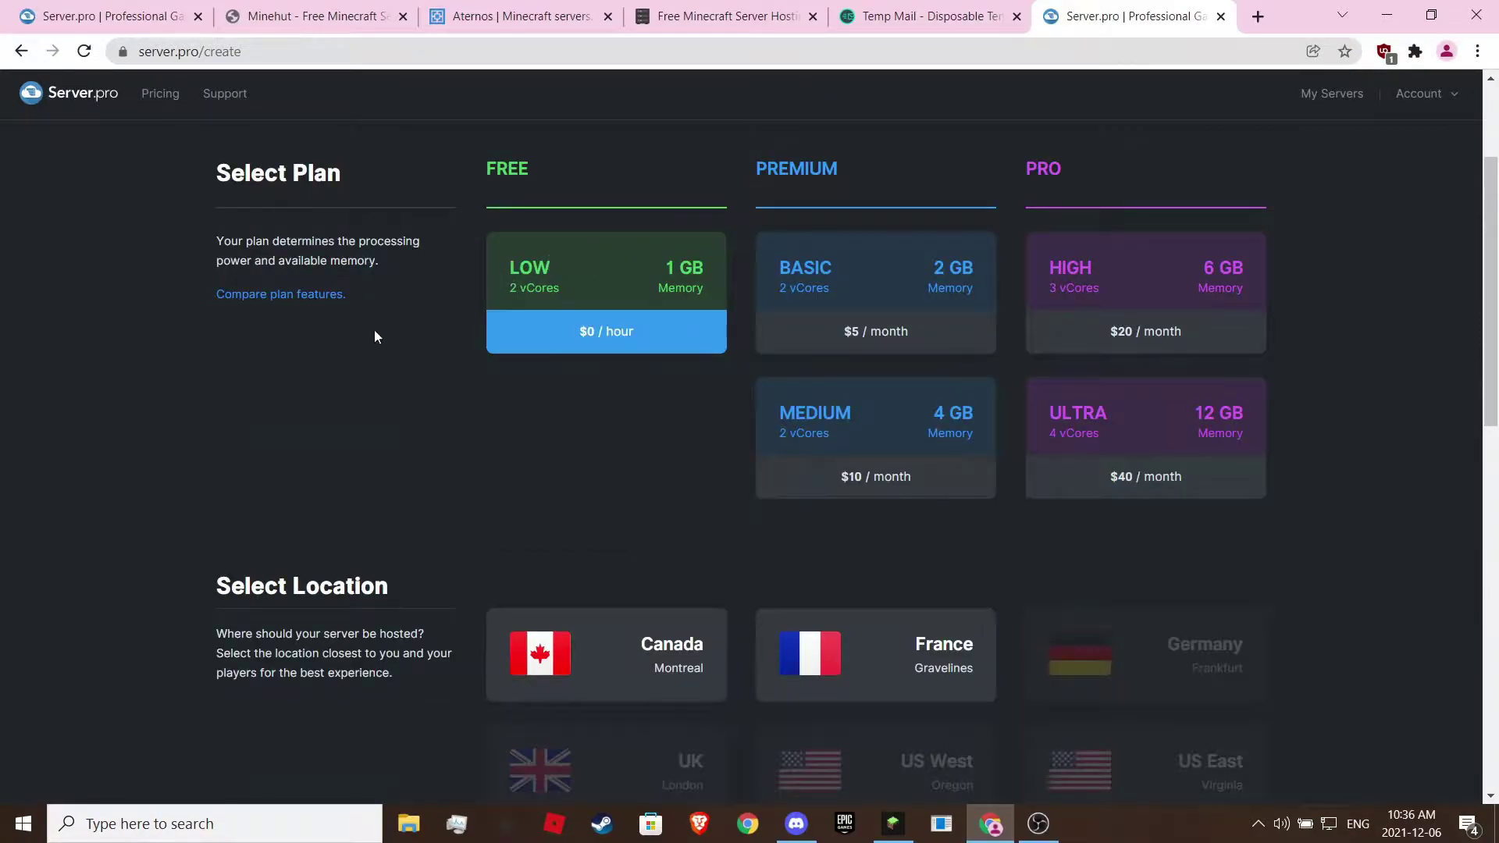
scroll(374, 332, down, 1)
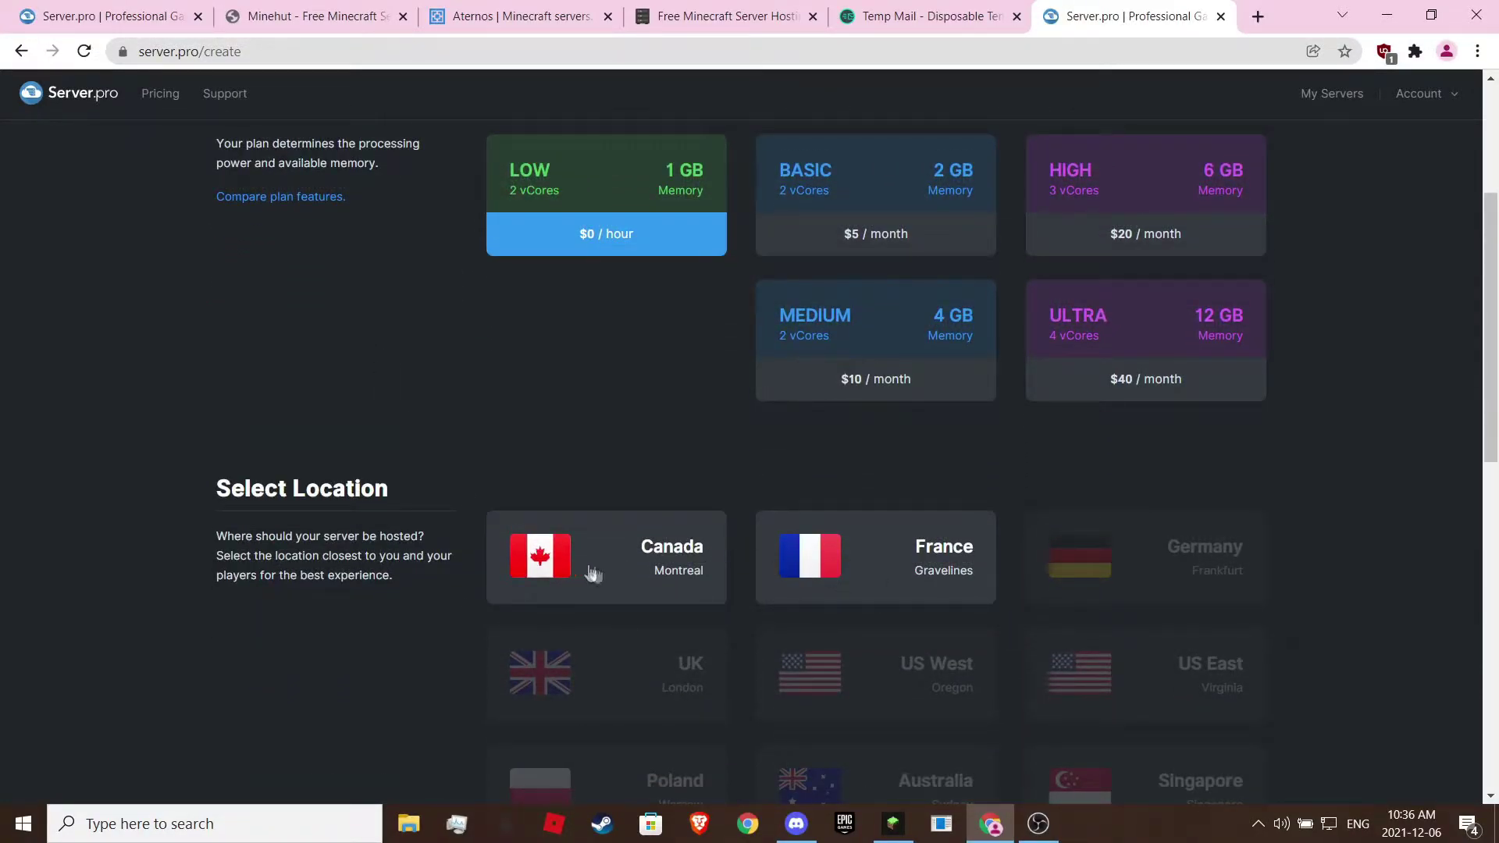
scroll(580, 442, down, 7)
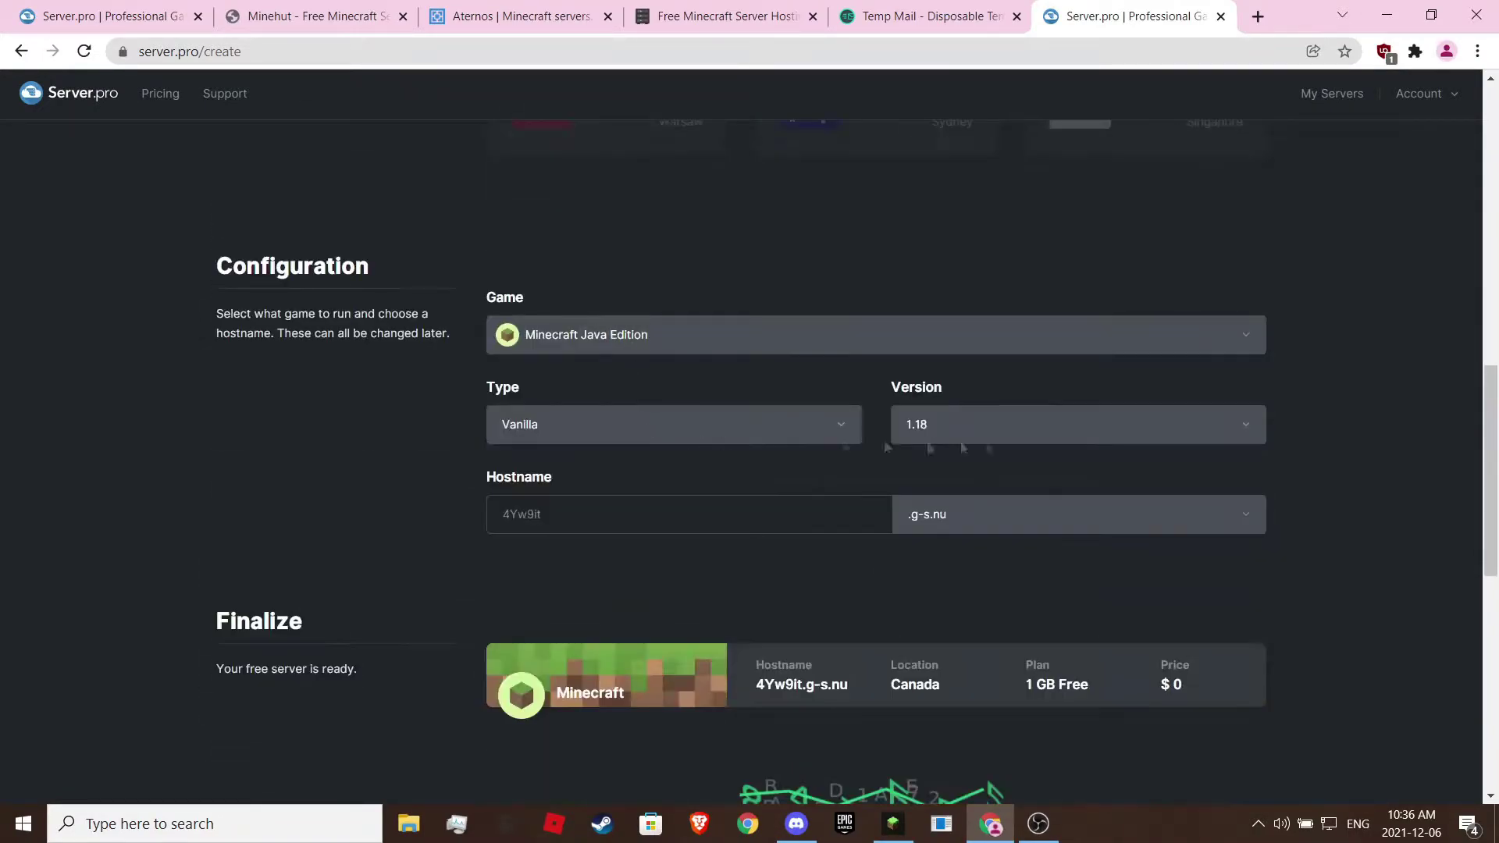
Use the .mymcserver.org hostname domain, then open the server's game list.
click(899, 514)
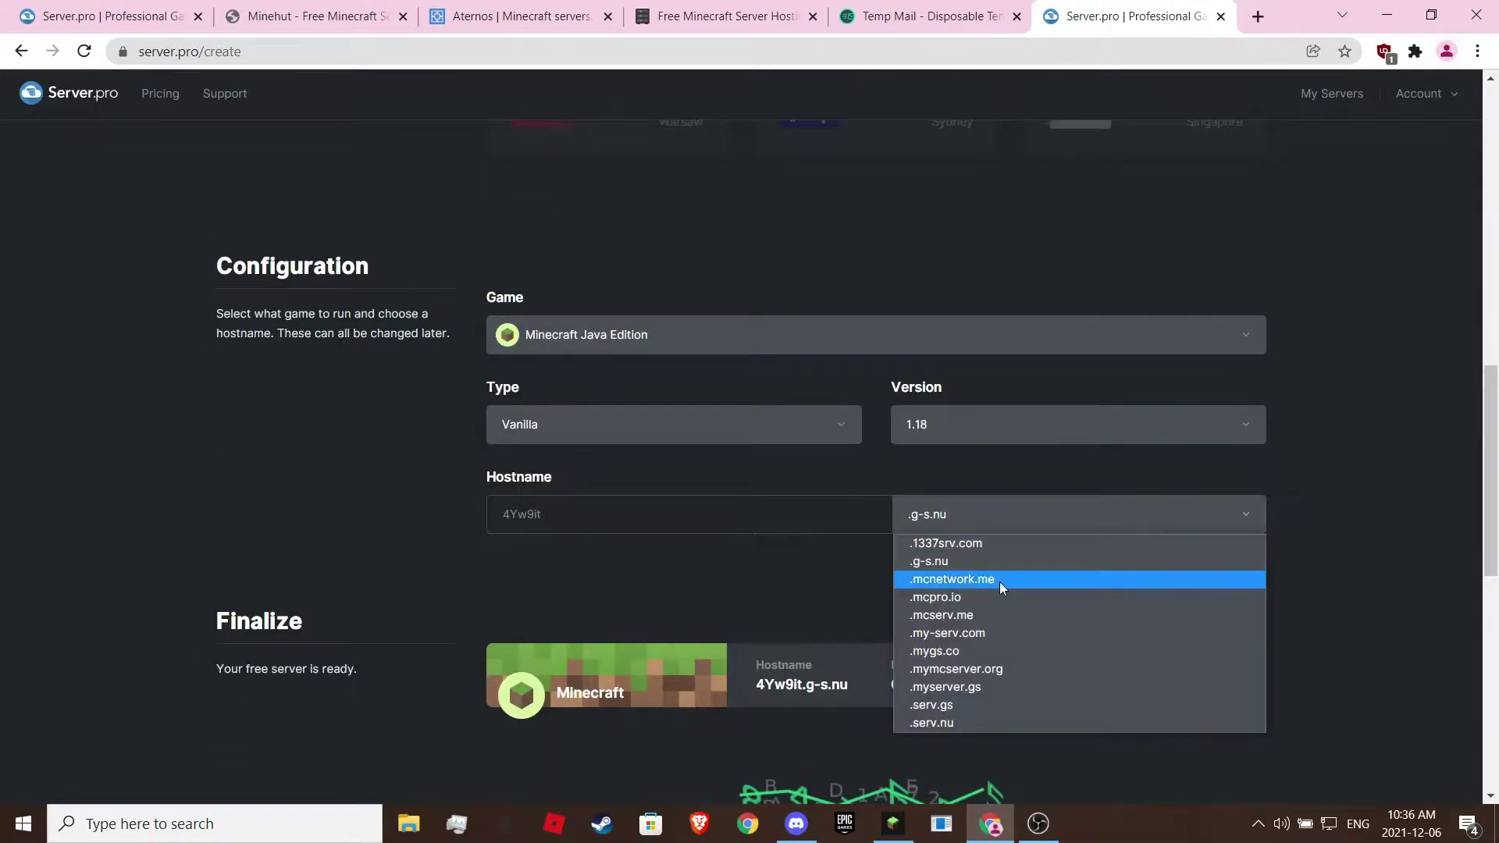
click(992, 668)
click(586, 513)
scroll(271, 377, down, 2)
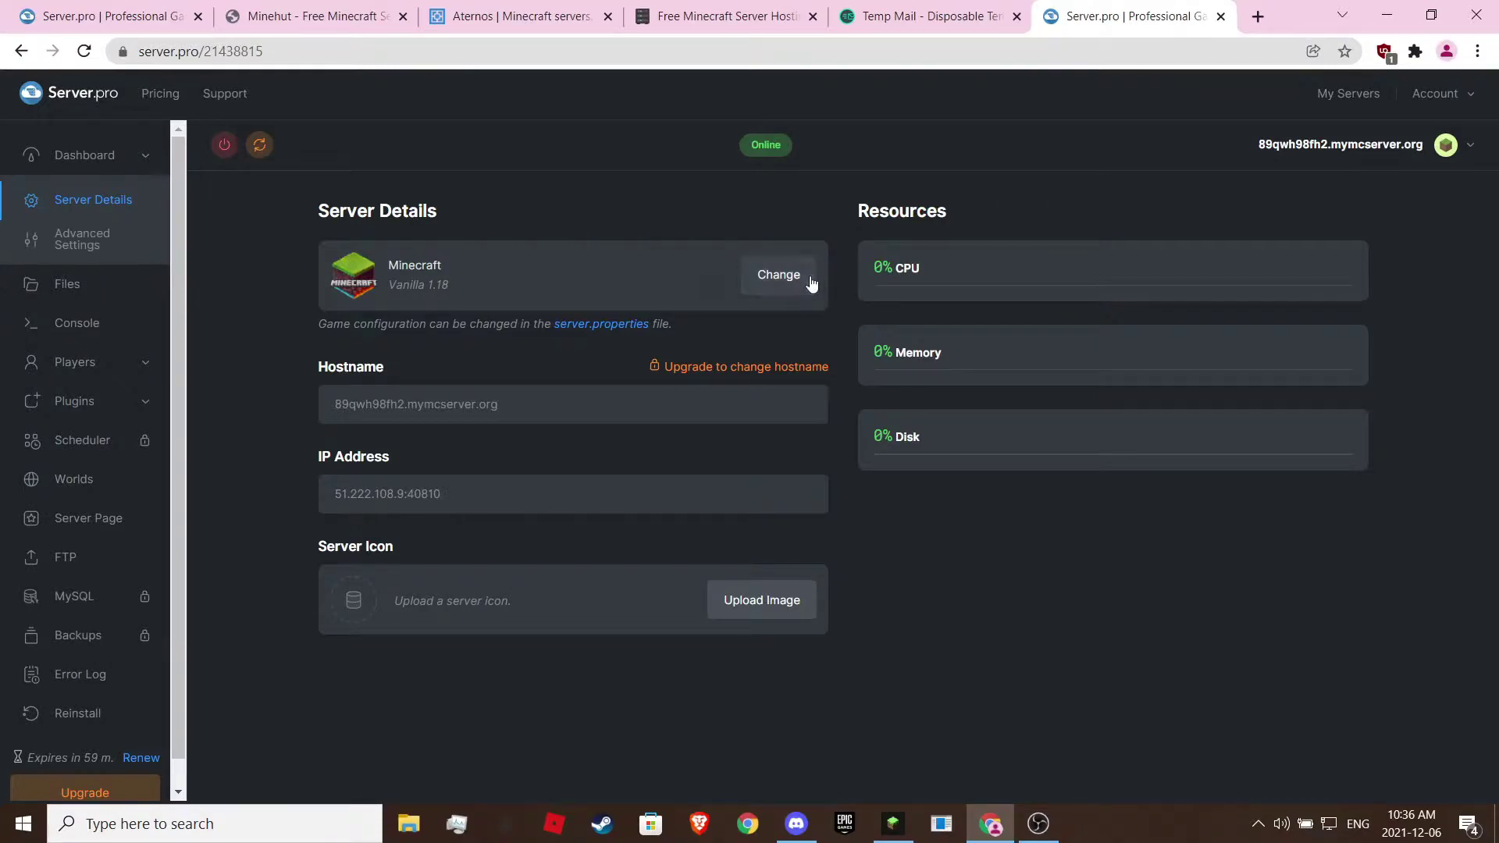
click(775, 273)
click(690, 247)
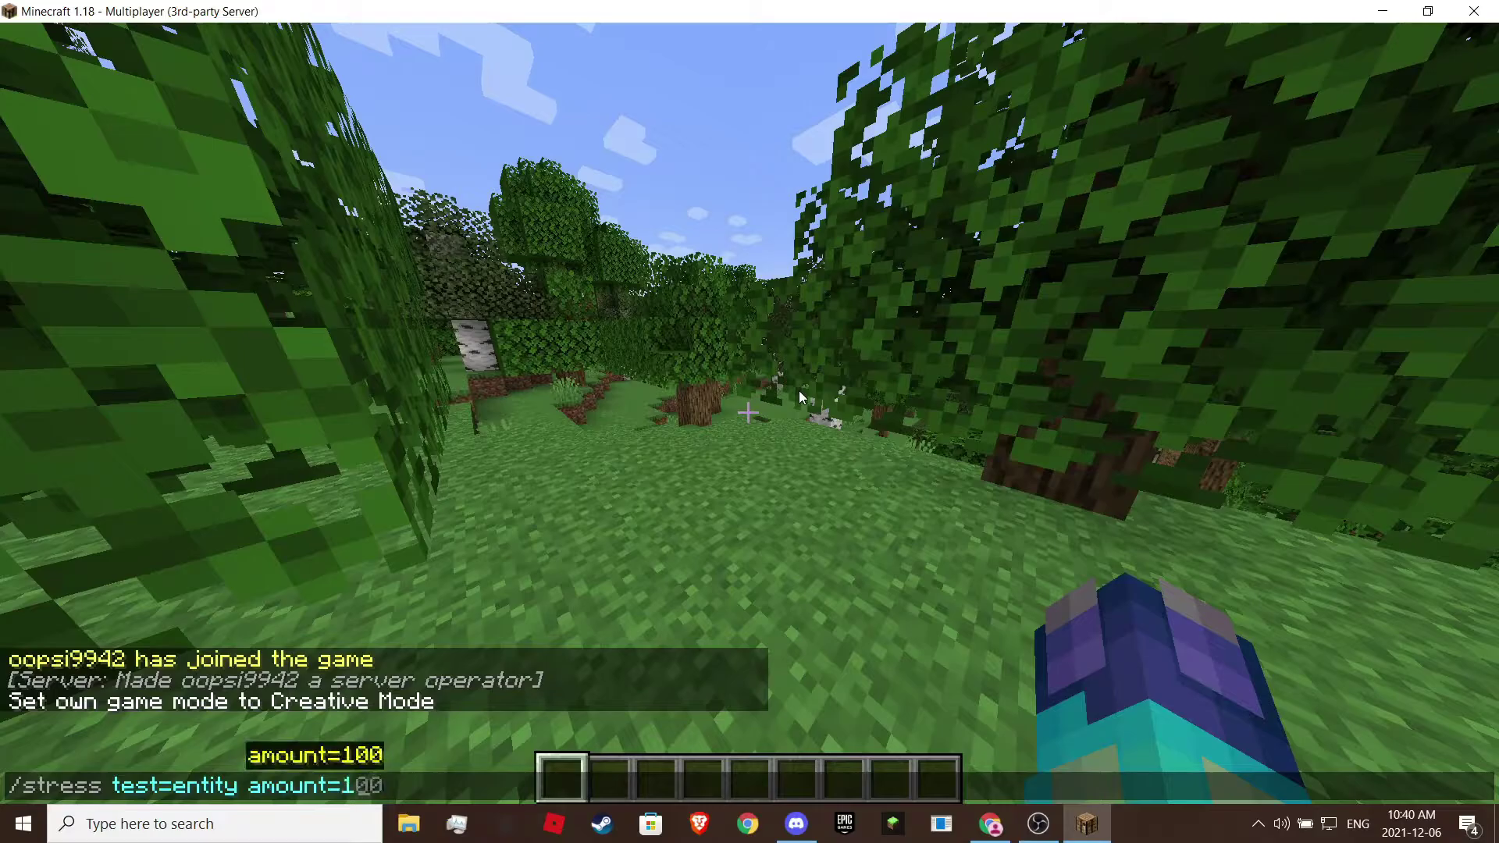
text(500)
Run /stress test=entity amount=1500 on Server.pro, then switch to Chrome.
key(Return)
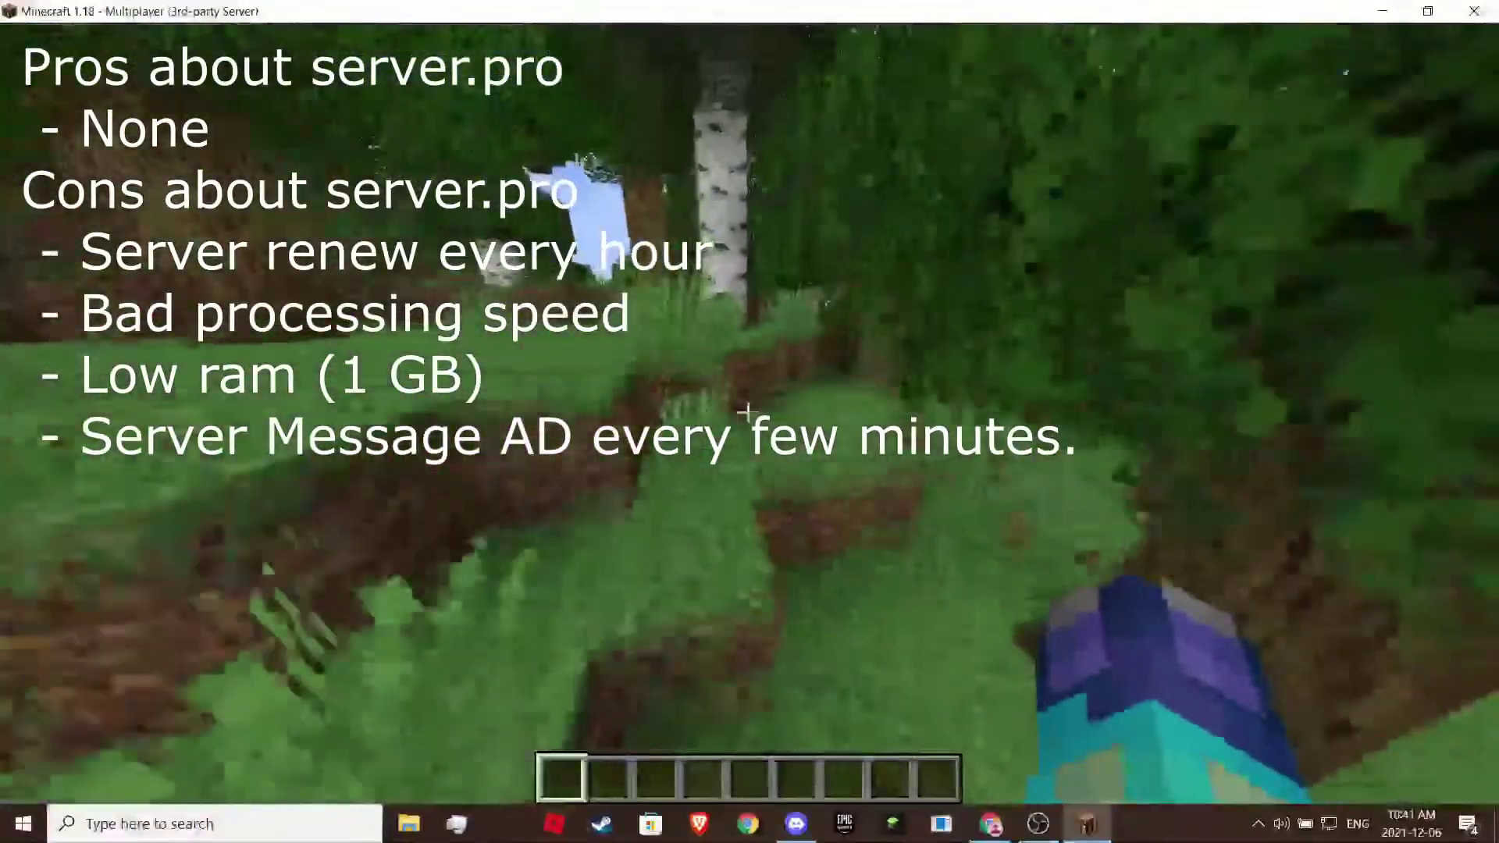
key(Escape)
key(alt+Tab)
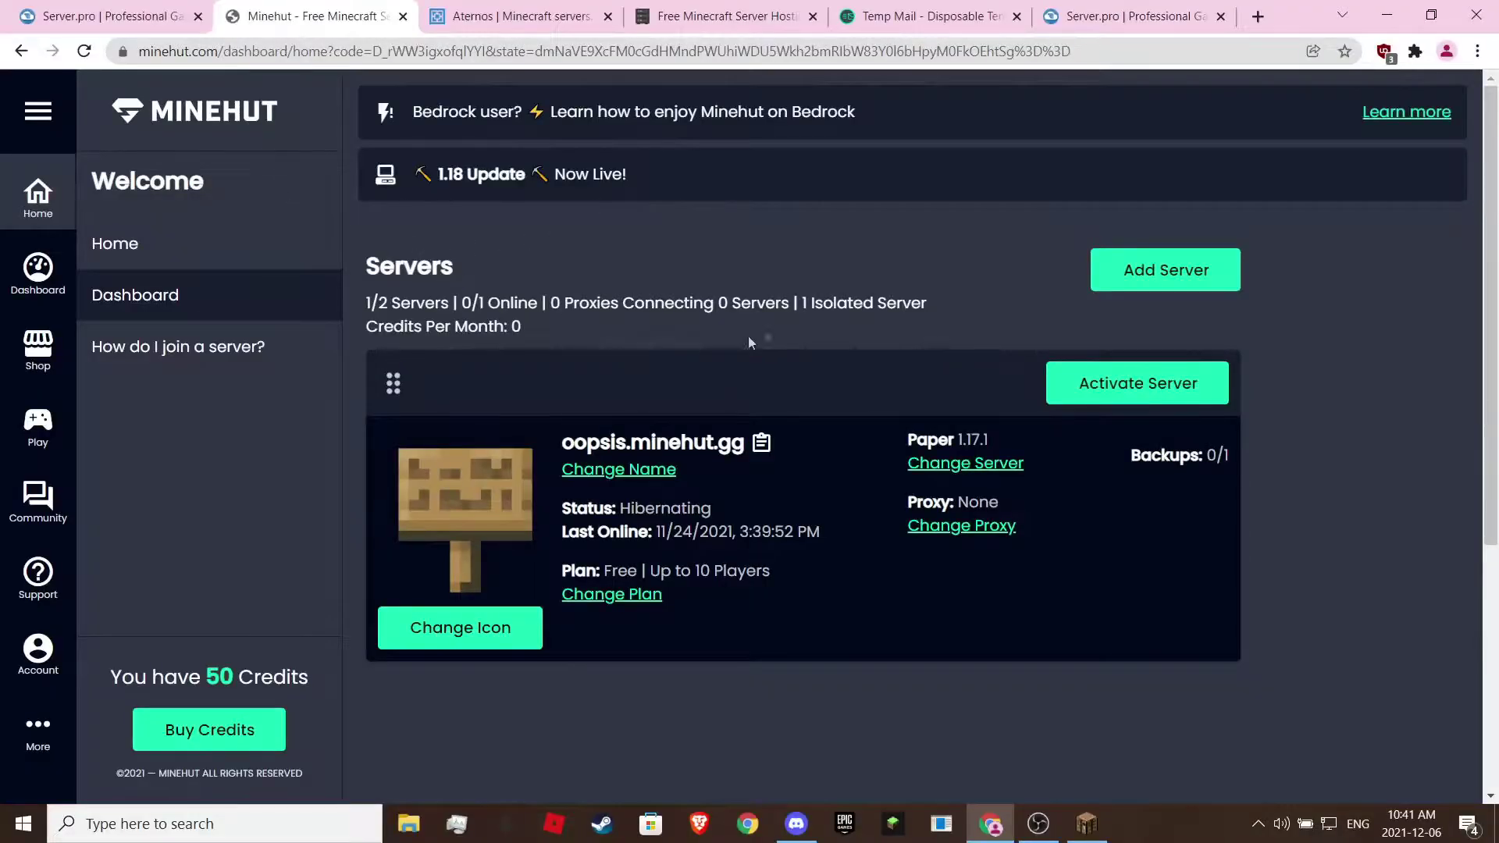
Browse Minehut's More and Community sidebar links, then click Add Server.
click(38, 732)
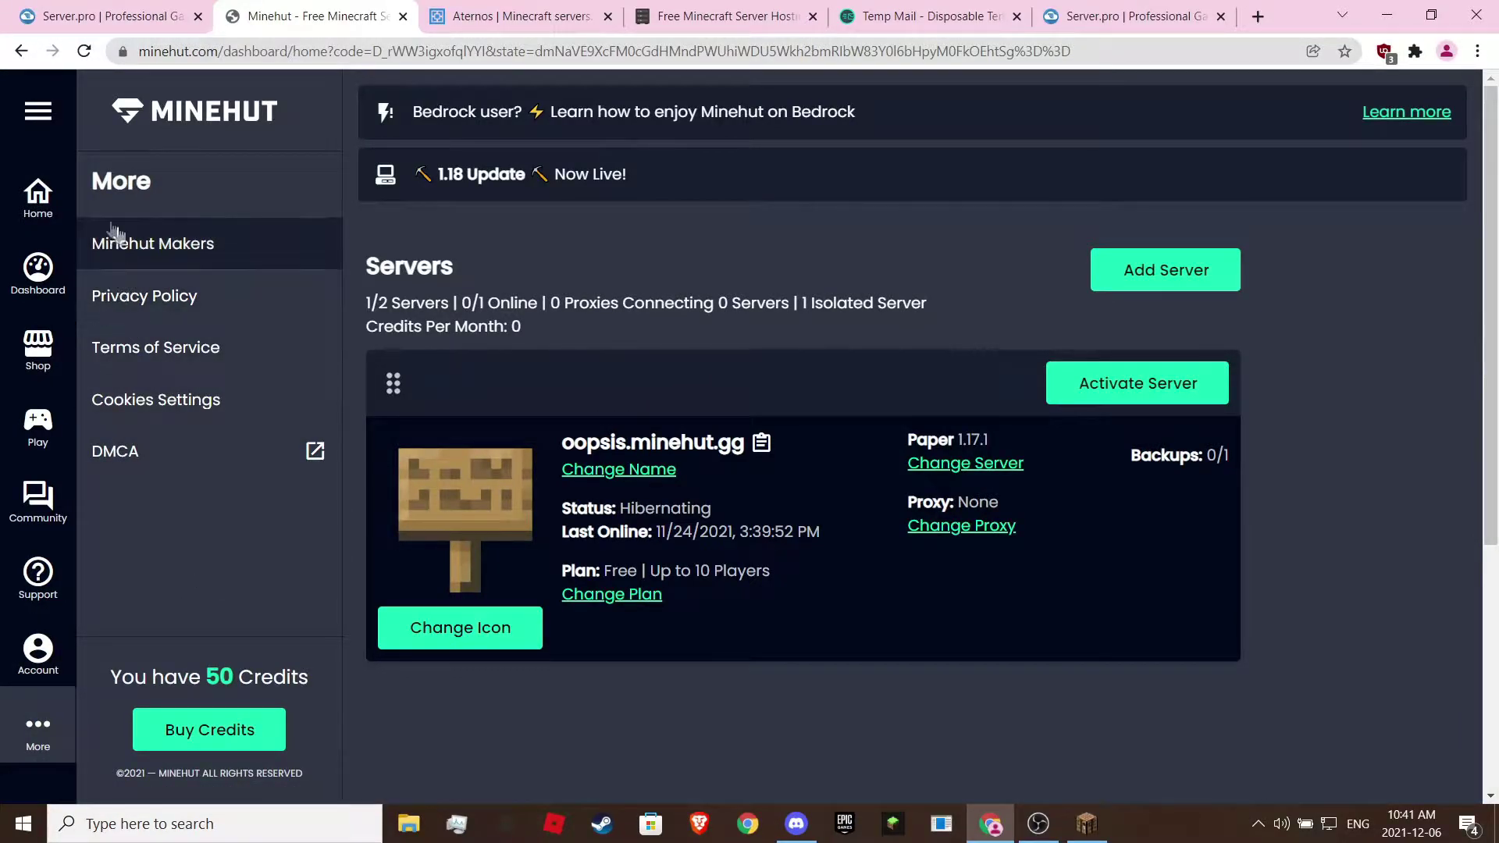
click(39, 112)
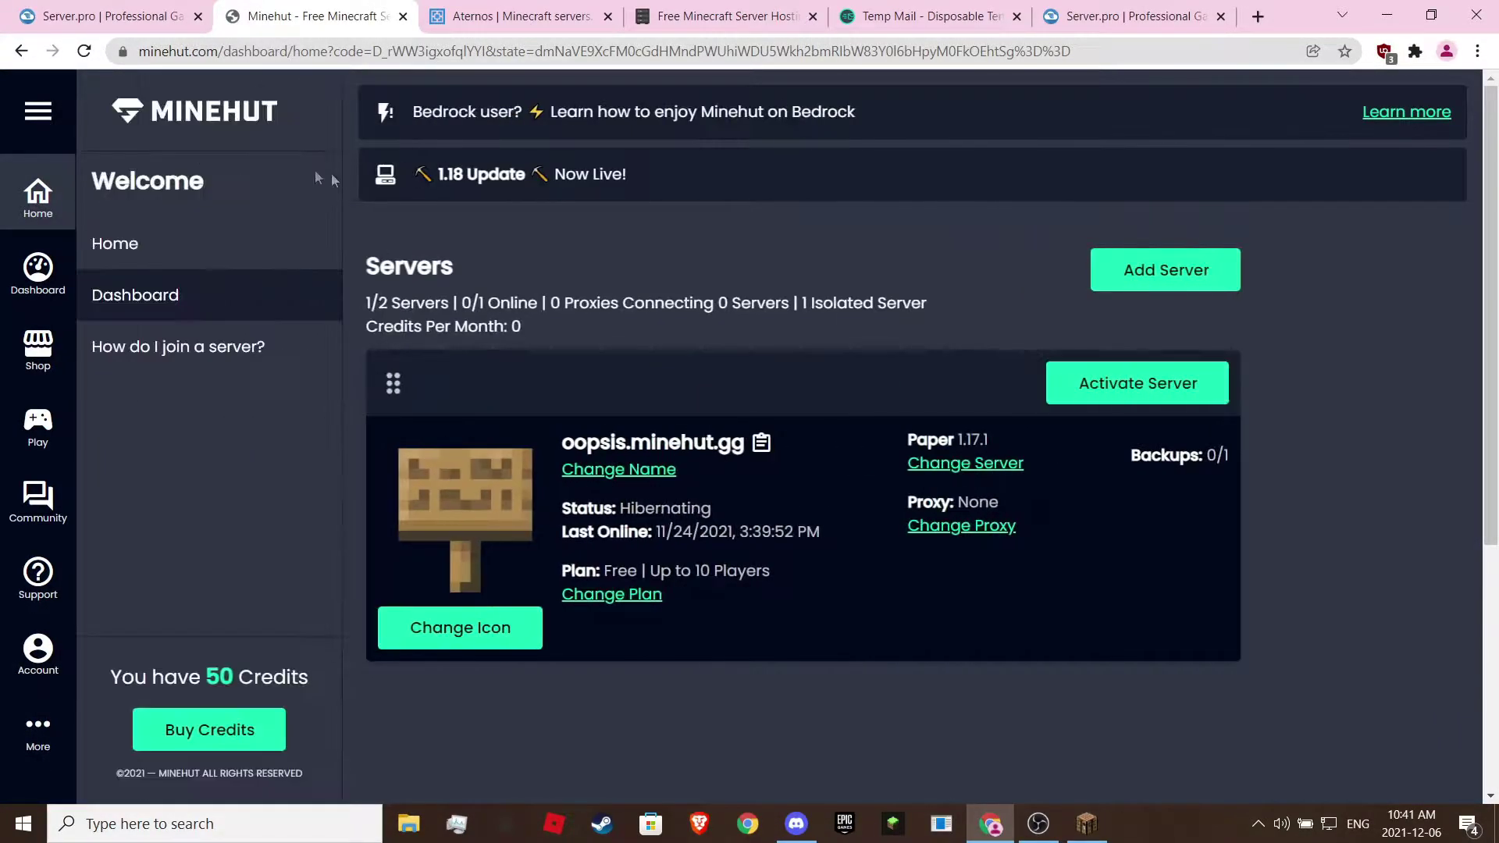
click(37, 732)
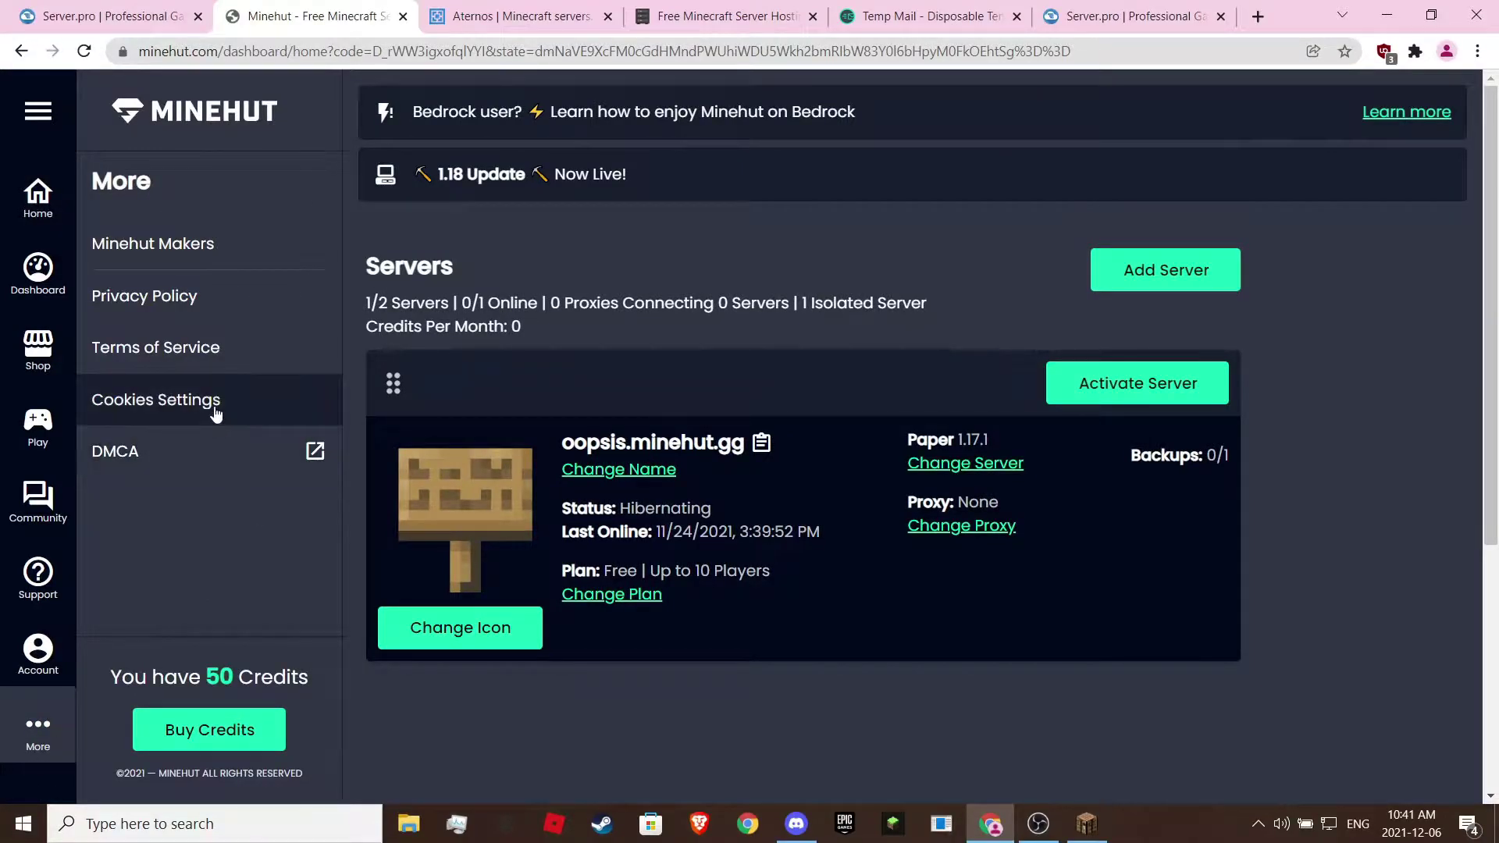
click(38, 497)
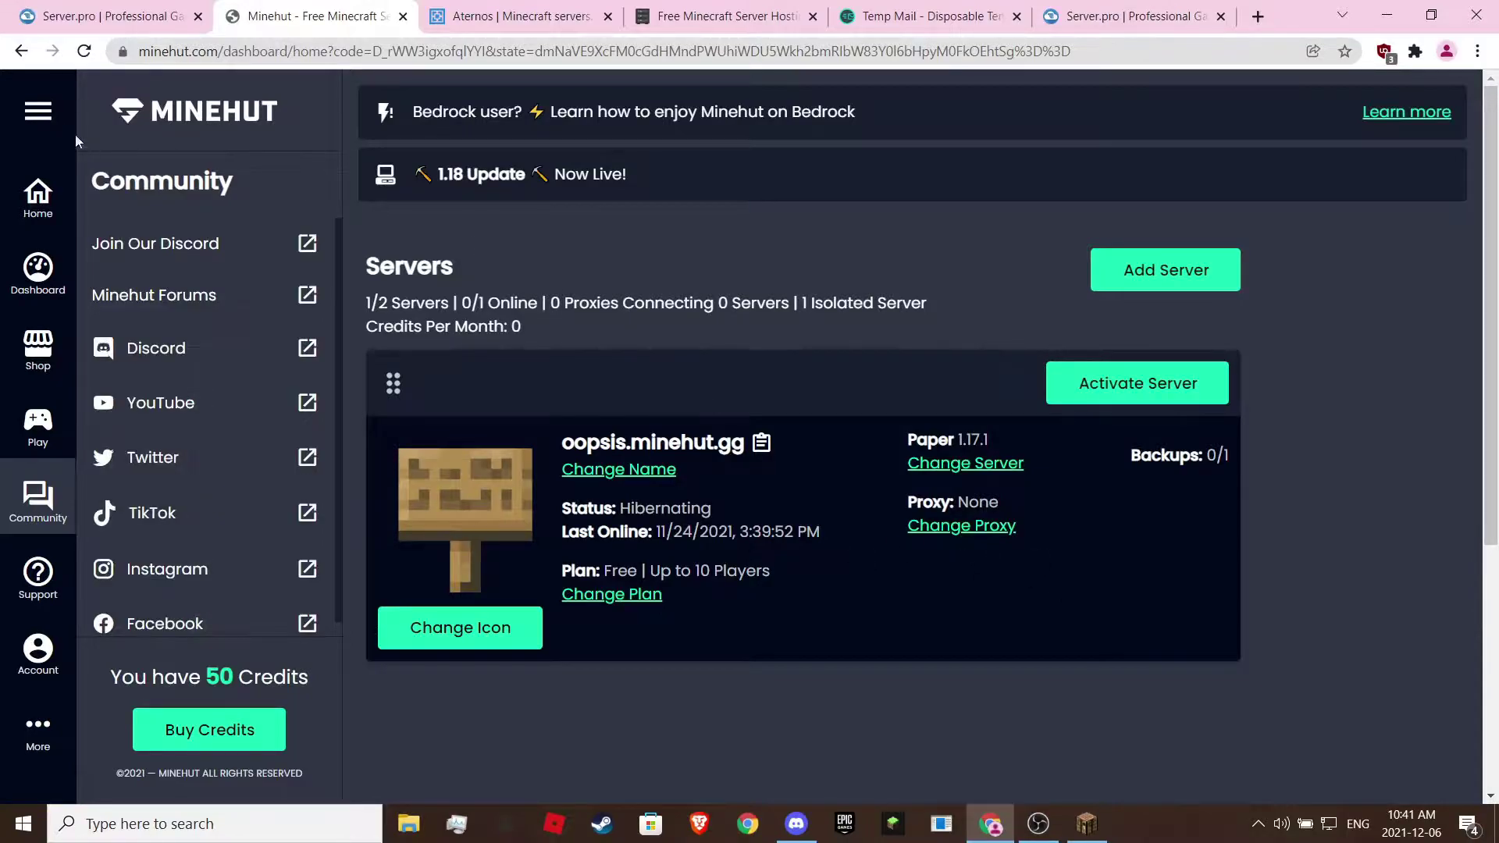
click(47, 117)
scroll(666, 141, down, 1)
scroll(666, 194, up, 1)
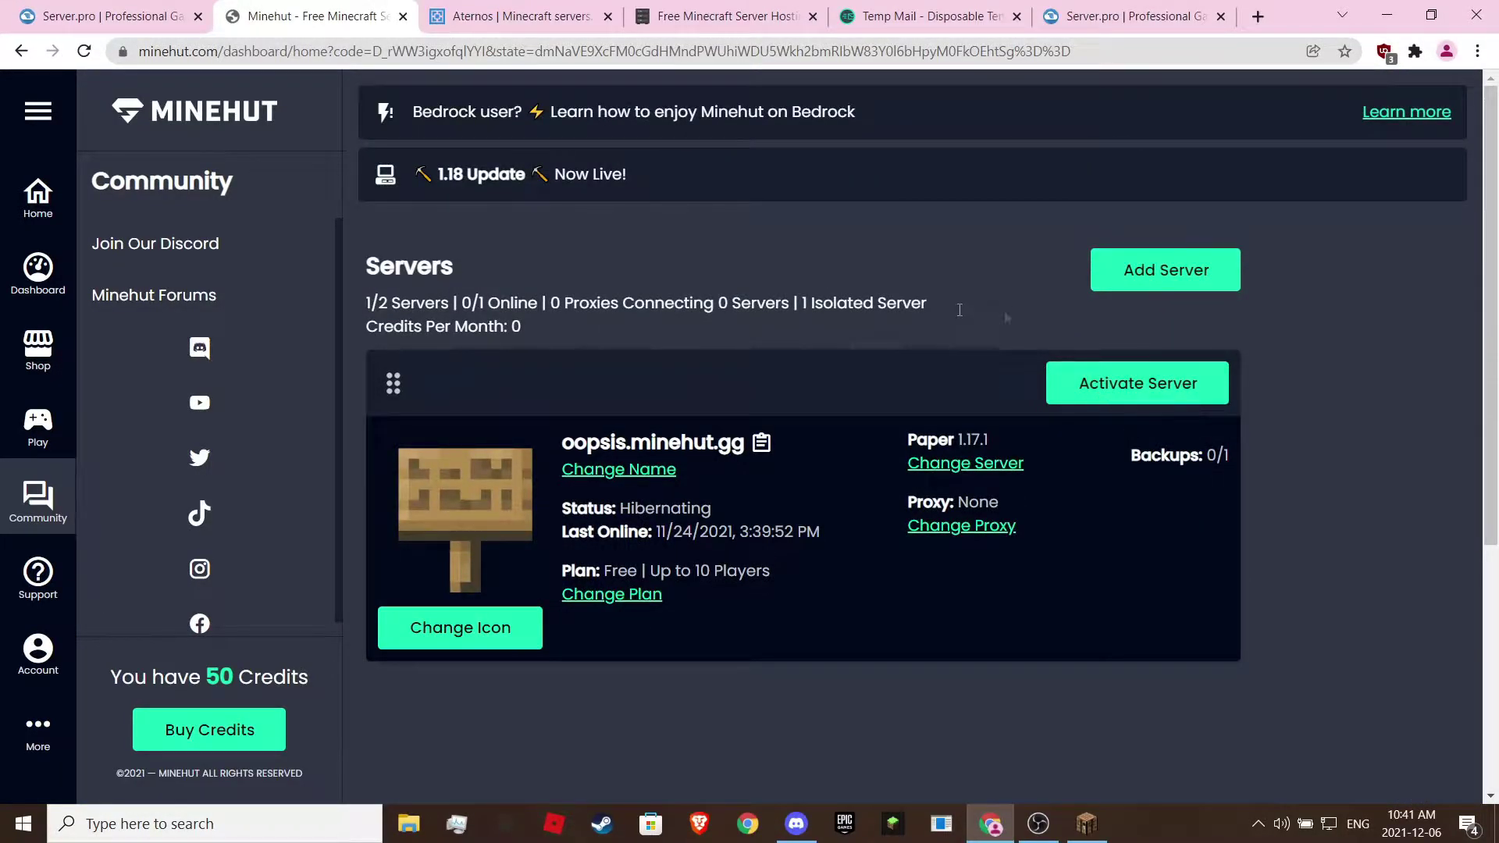
click(1165, 276)
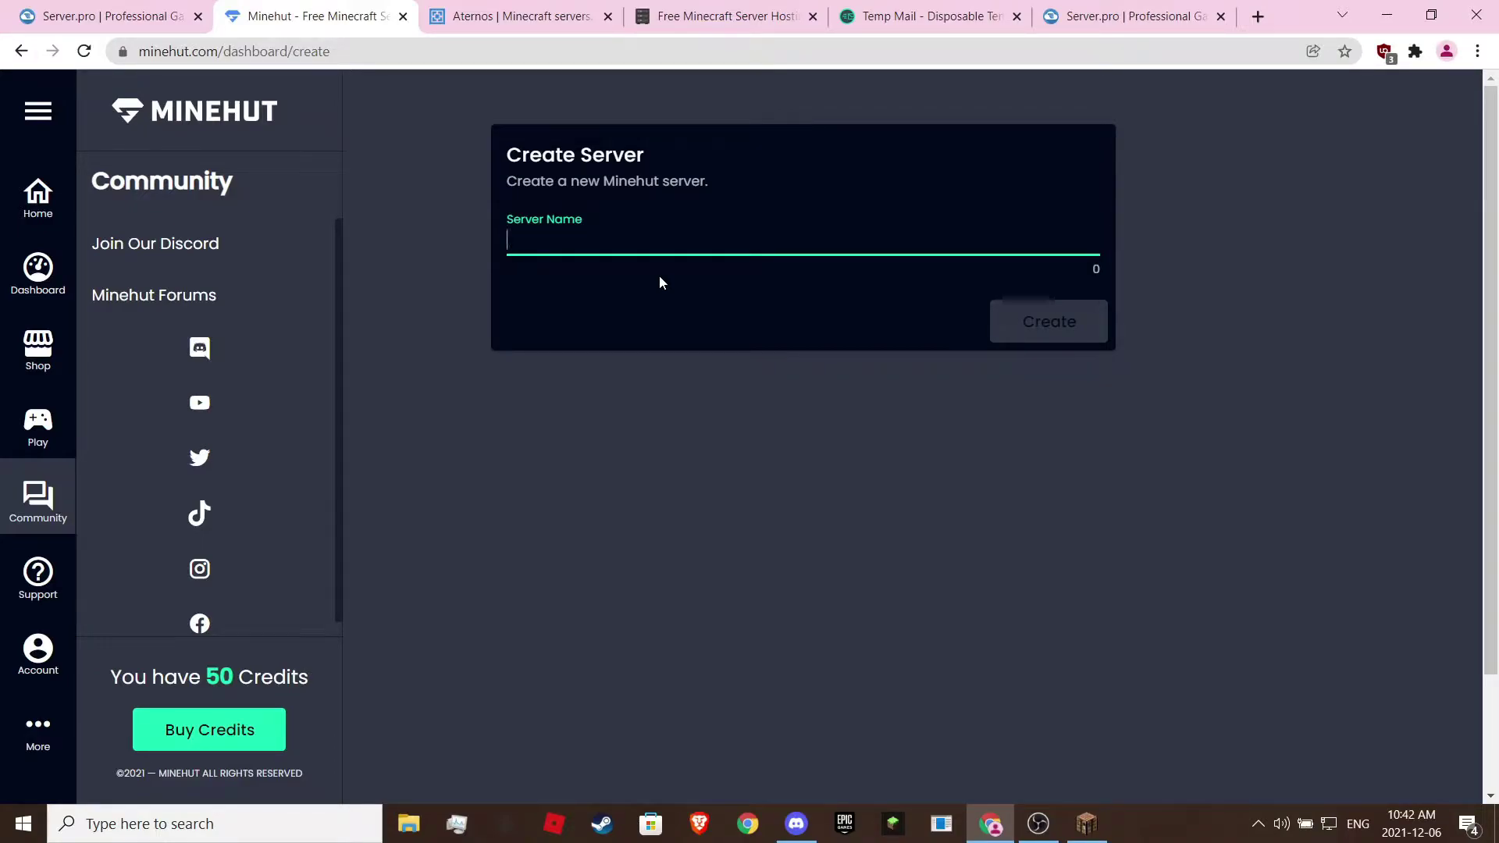
text(str)
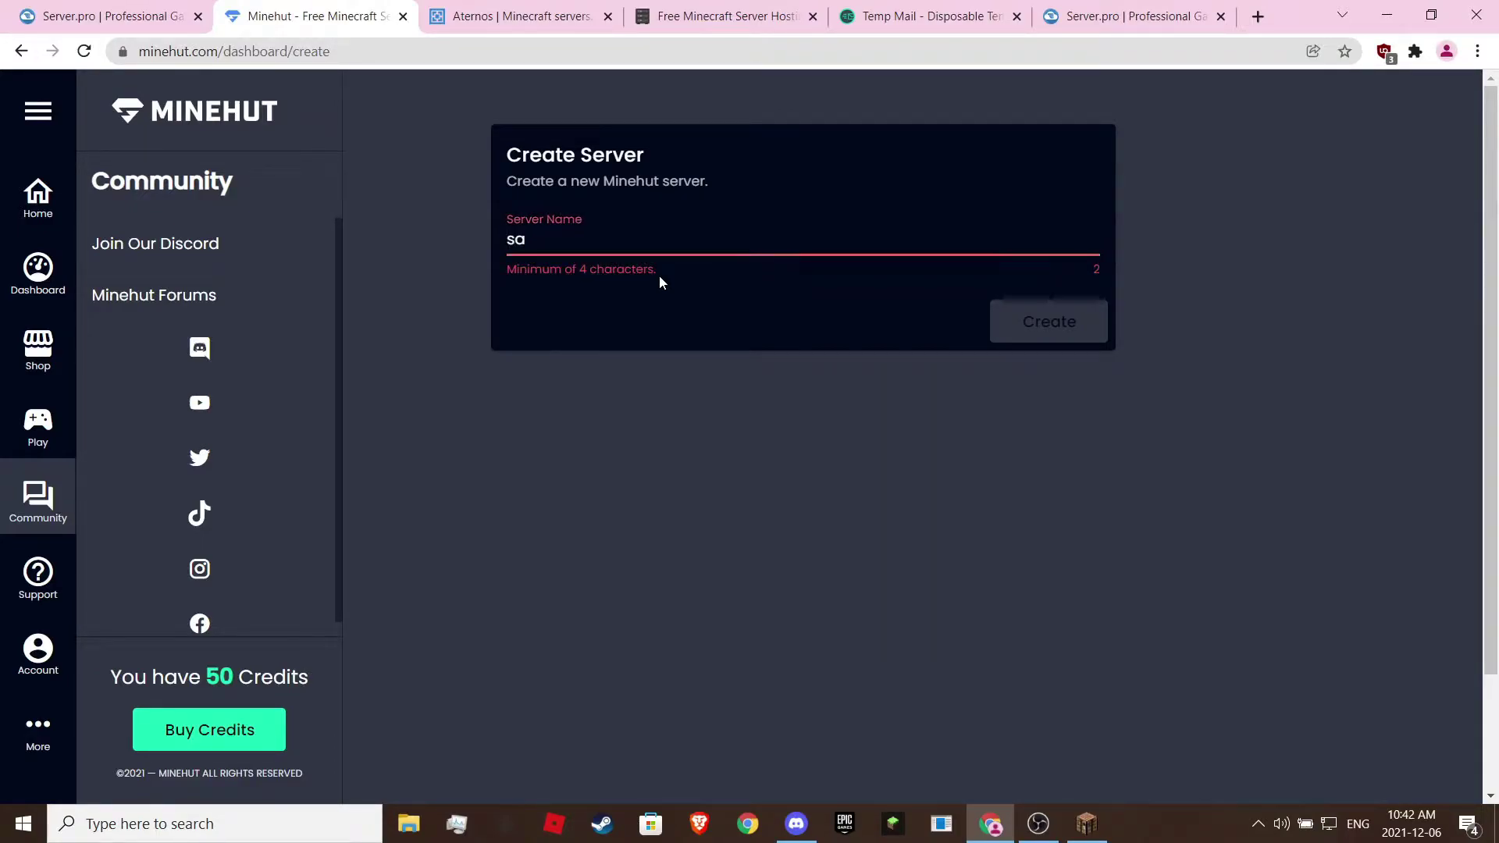
Erase the typed server name, then join the Minehut server from Minecraft.
key(BackSpace)
key(BackSpace)
text(tress)
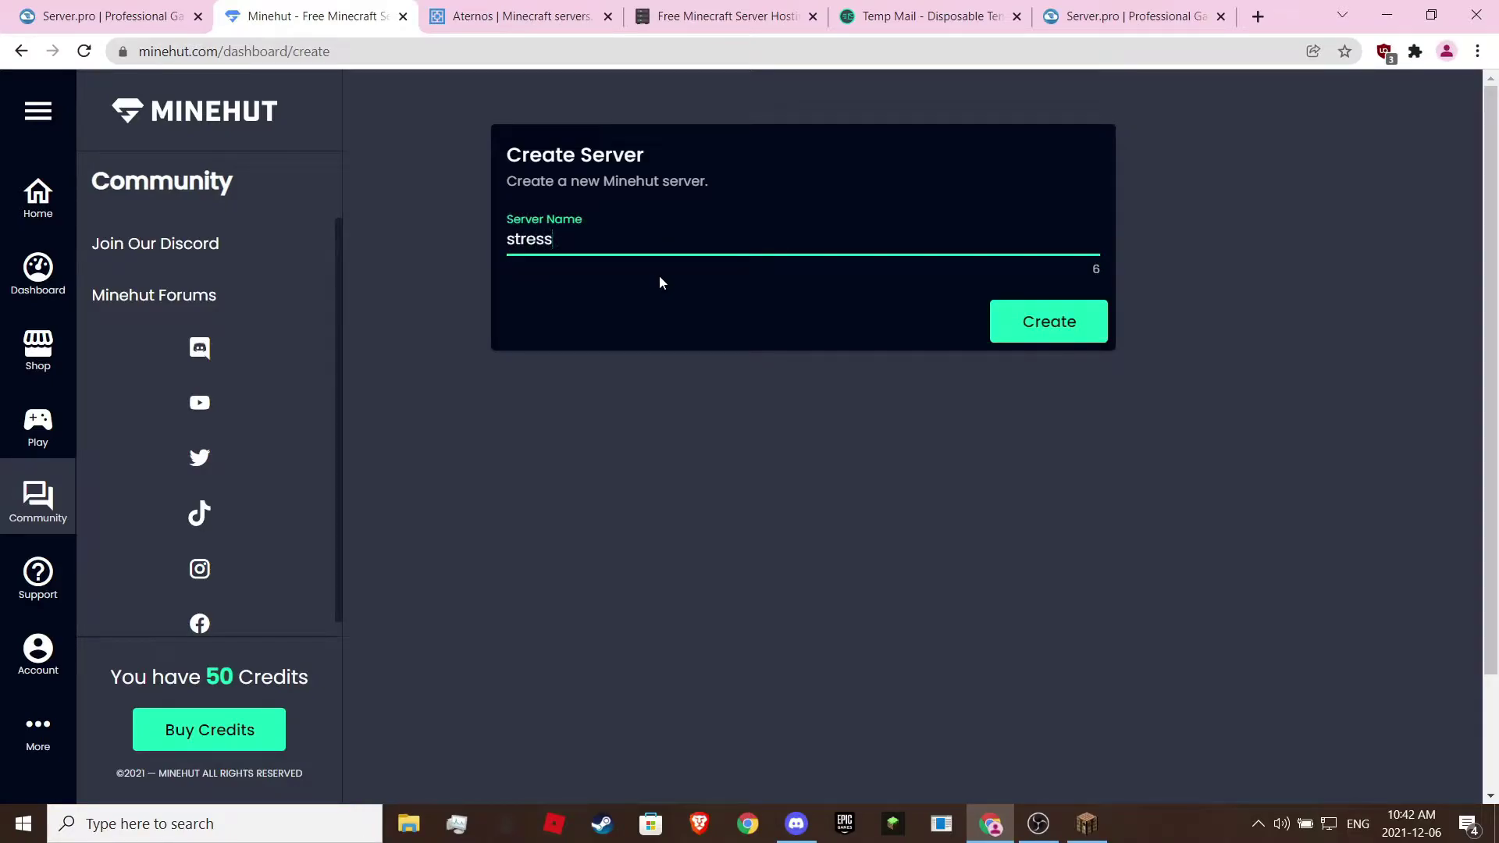
key(BackSpace)
key(BackSpace)
key(BackSpace)
key(BackSpace)
key(BackSpace)
key(BackSpace)
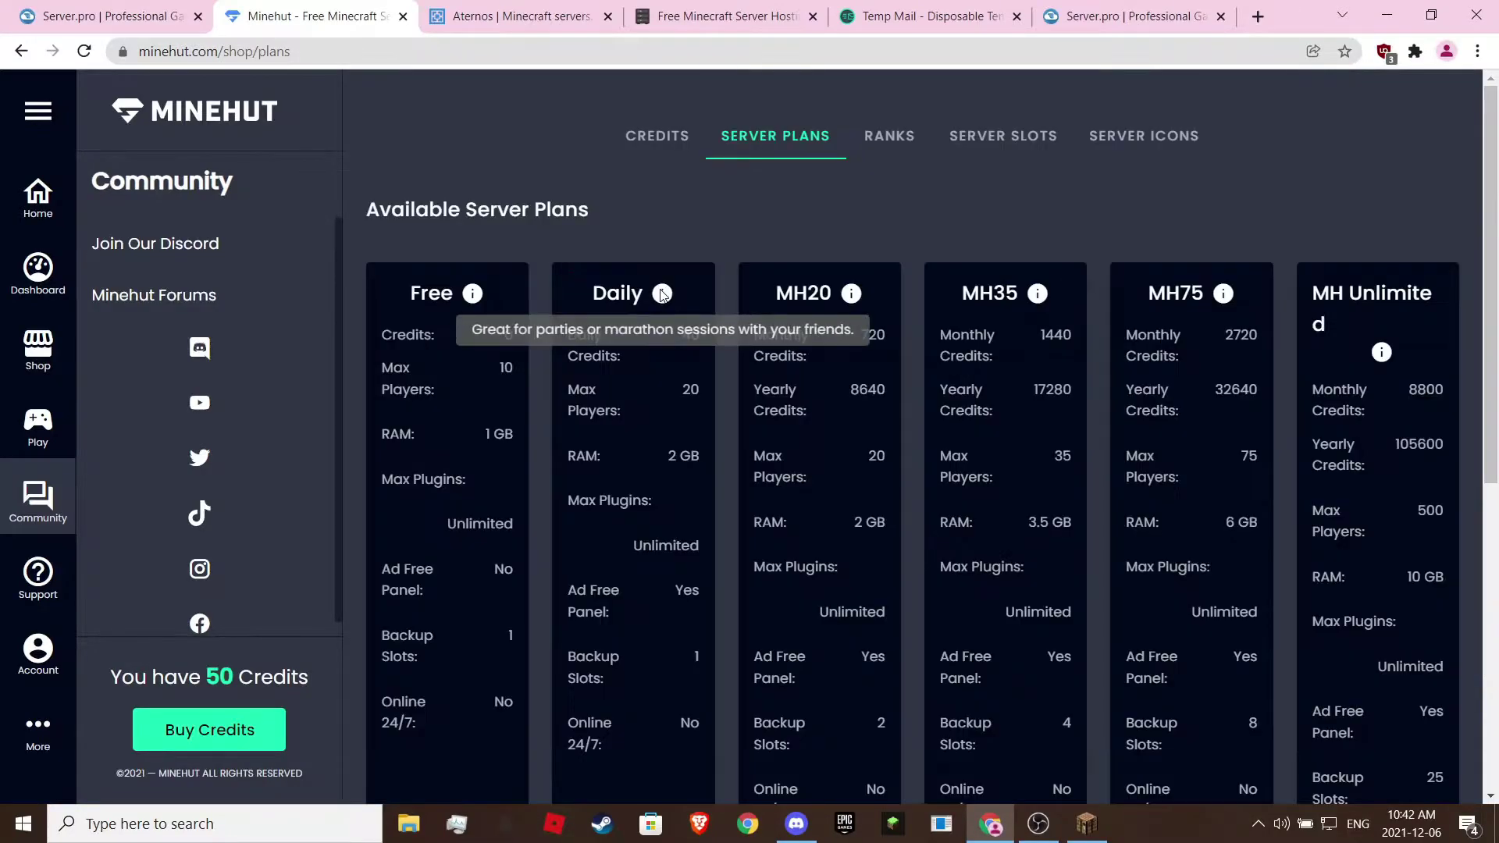
scroll(658, 294, down, 3)
scroll(518, 346, up, 3)
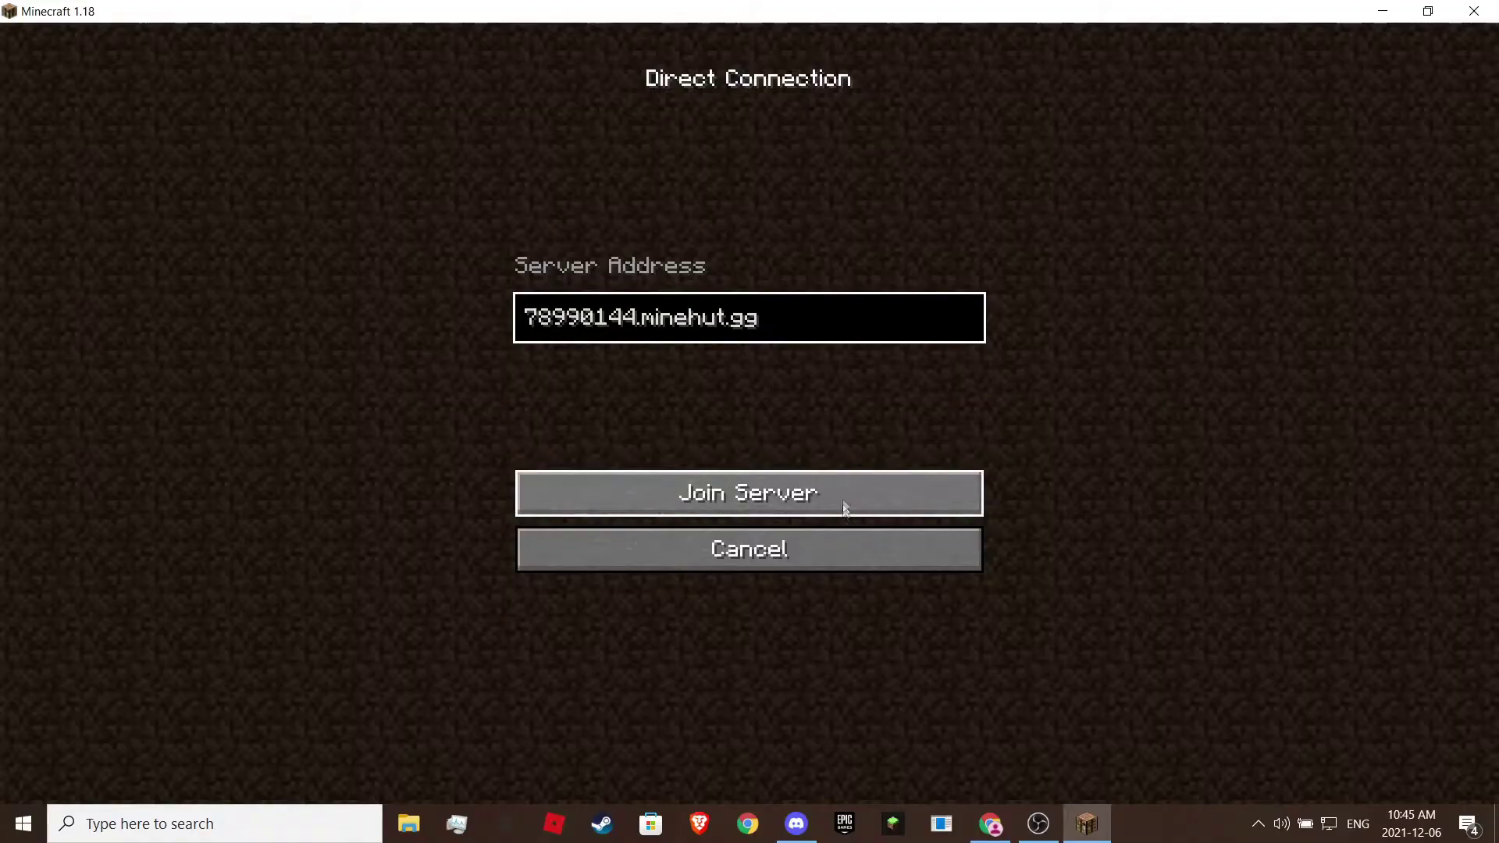
click(843, 506)
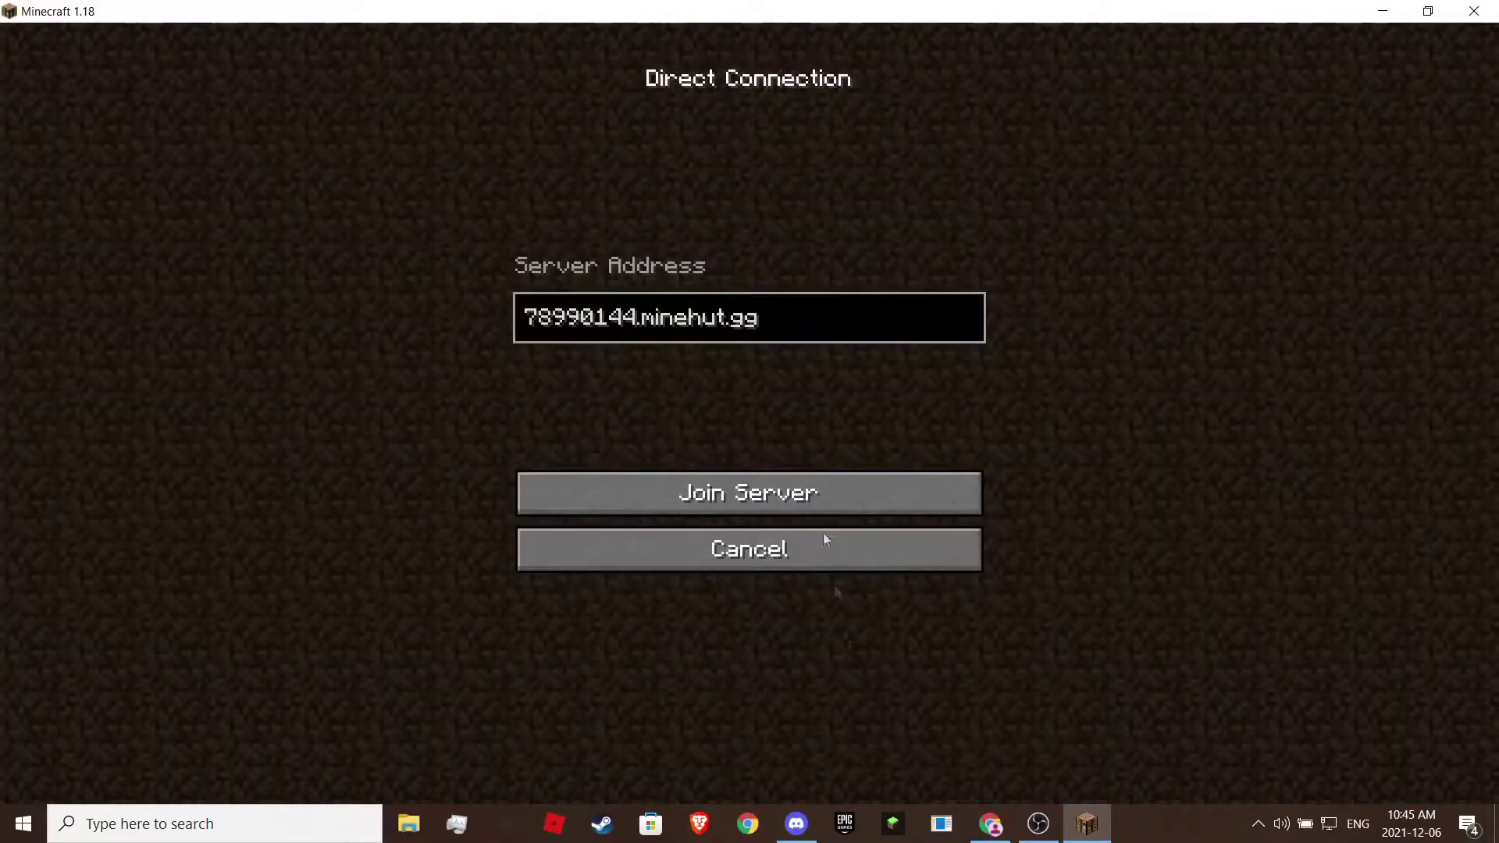
Reconnect, run the 1500-pig stress test, and fly over the terrain meanwhile.
click(820, 497)
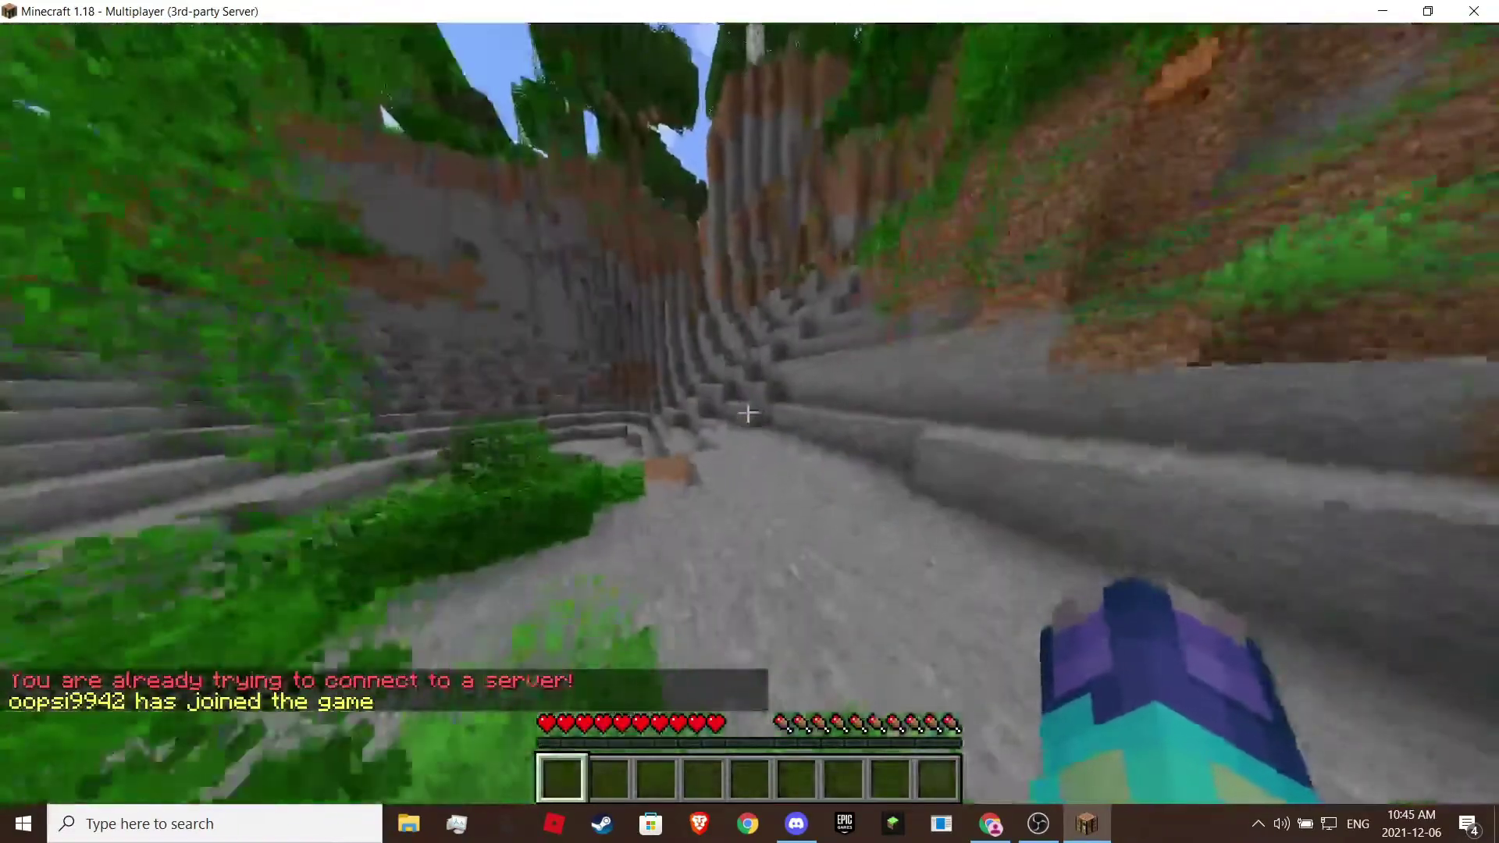
key(Return)
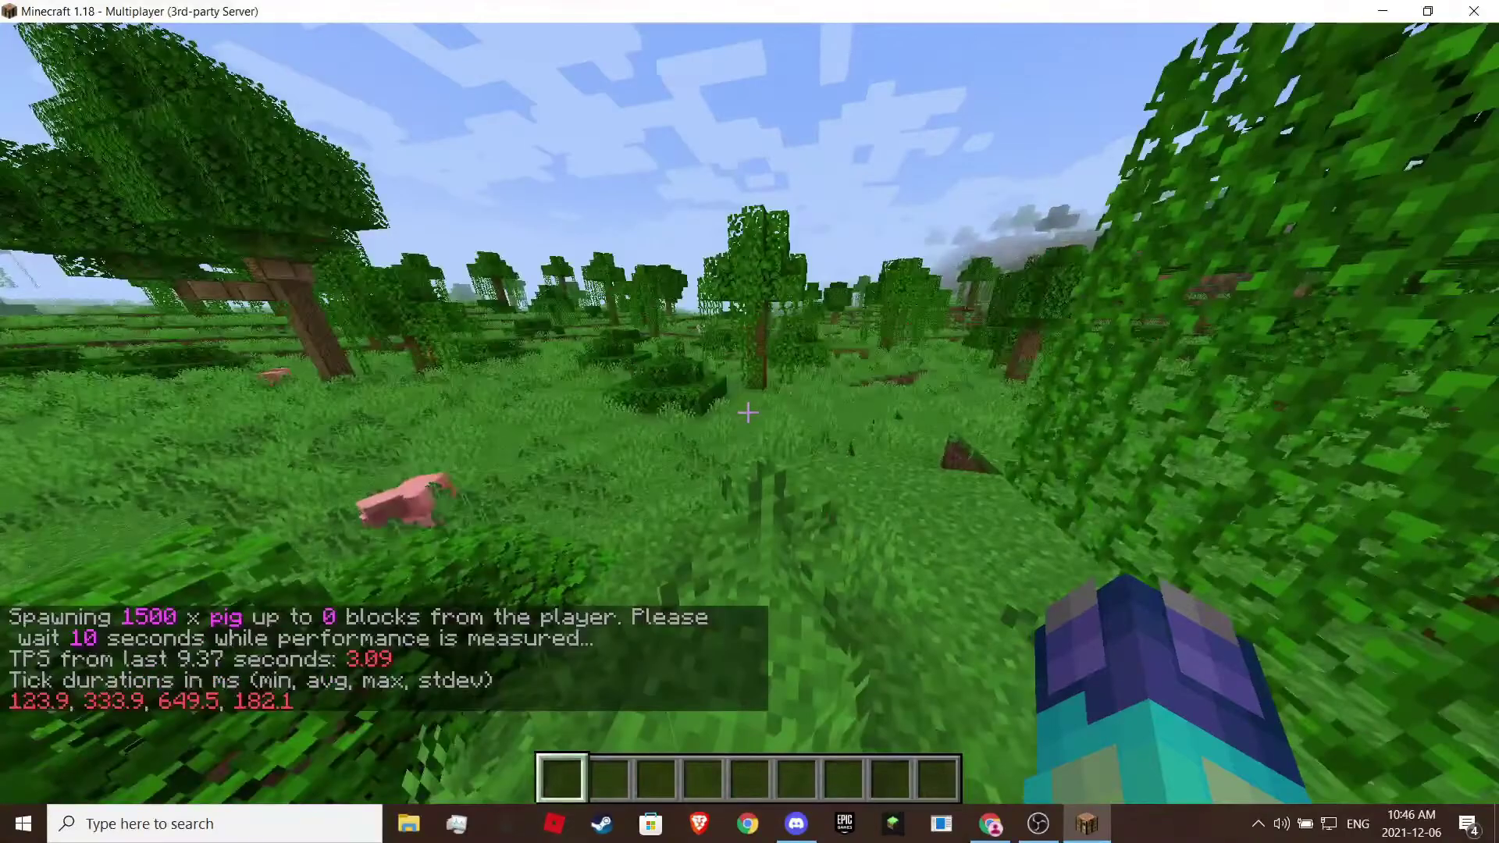
key(w)
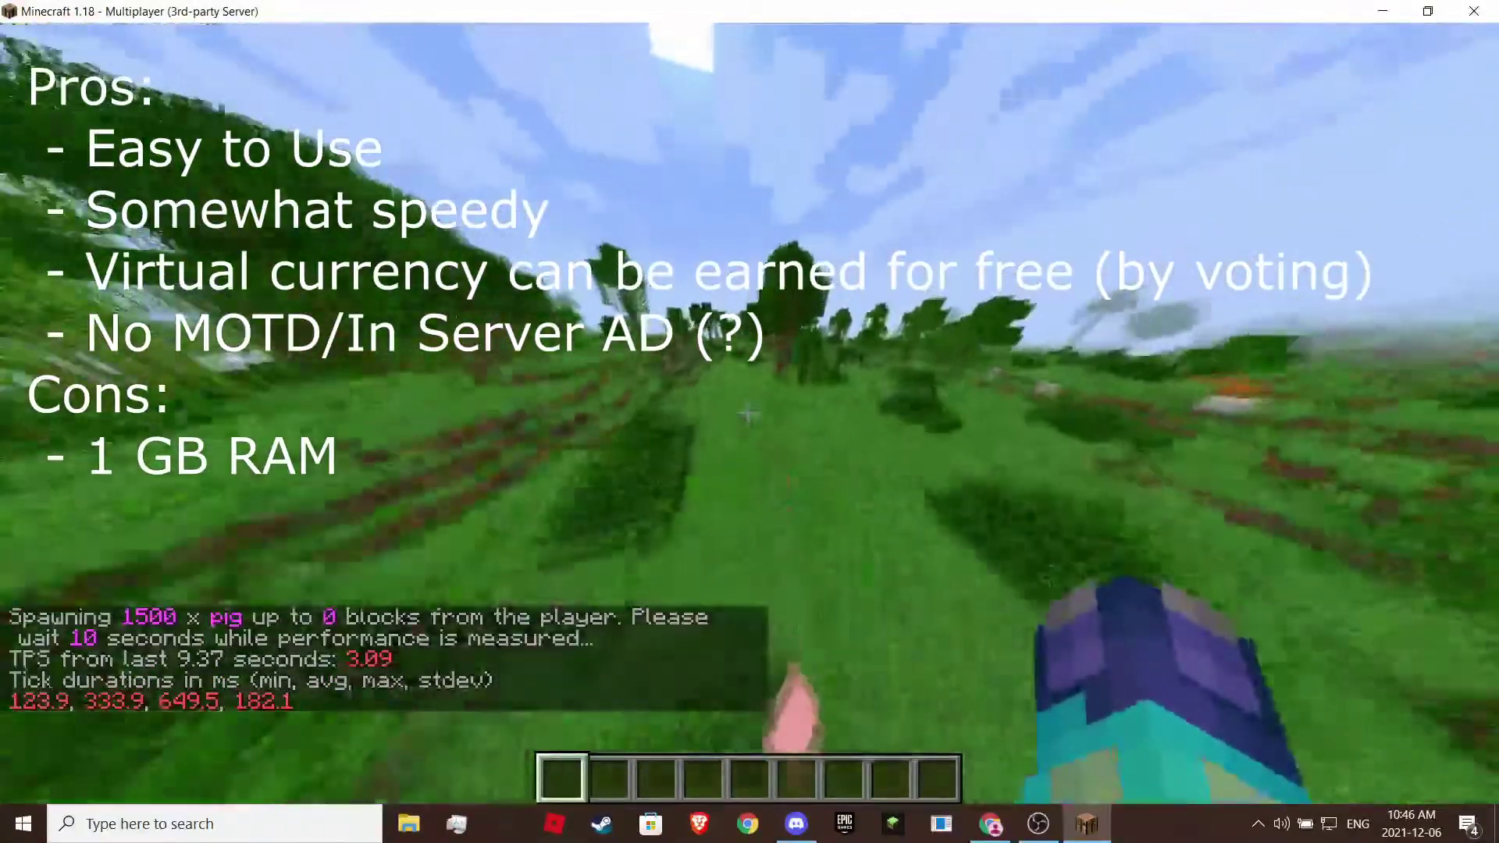
key(w)
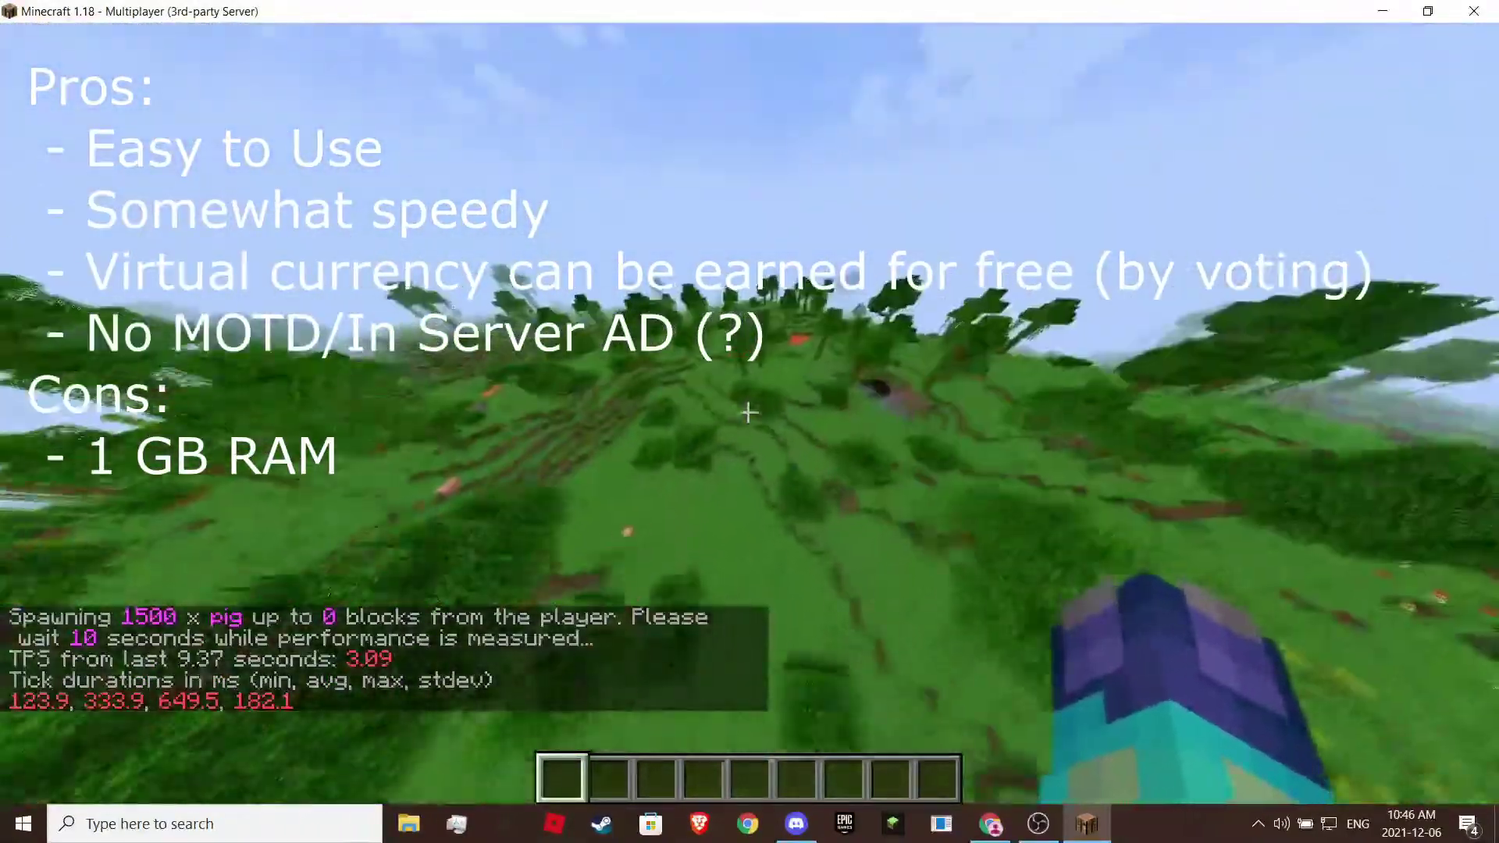
key(w)
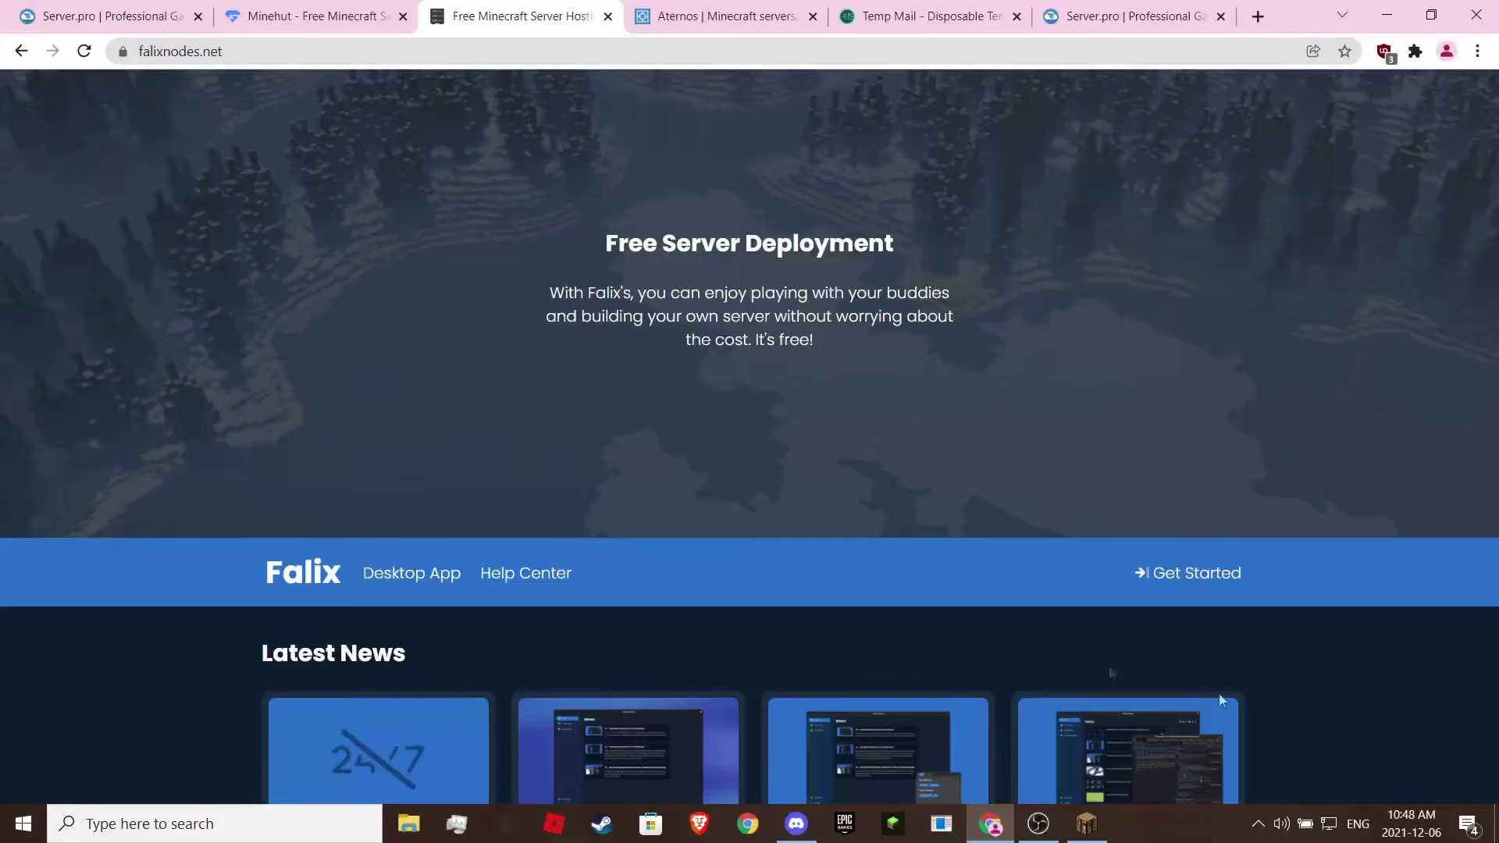
After Get Started, switch off uBlock Origin for the FalixNodes site.
click(1212, 587)
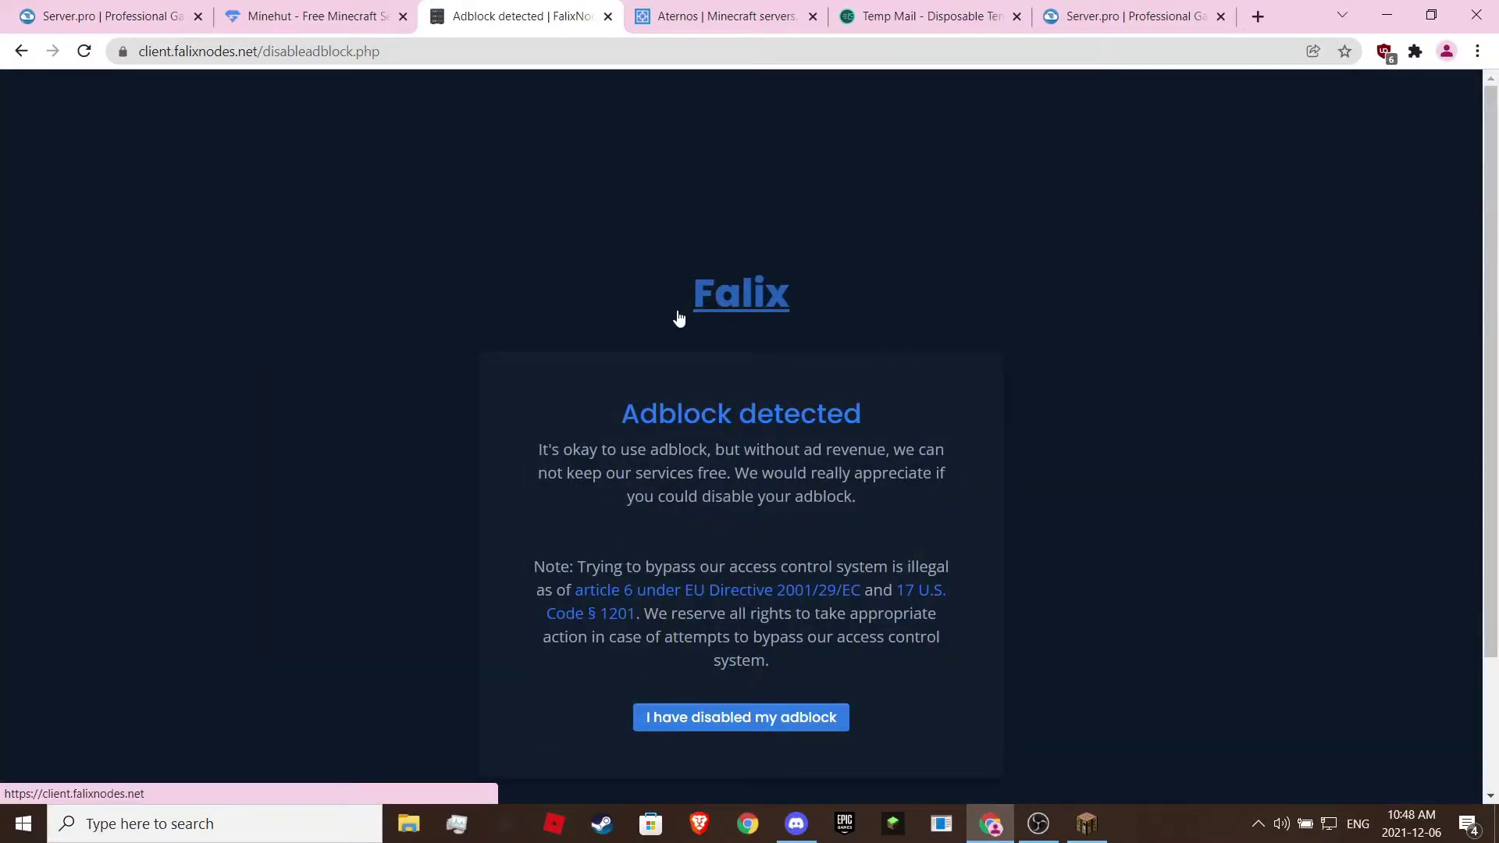
scroll(582, 493, down, 2)
scroll(584, 500, up, 2)
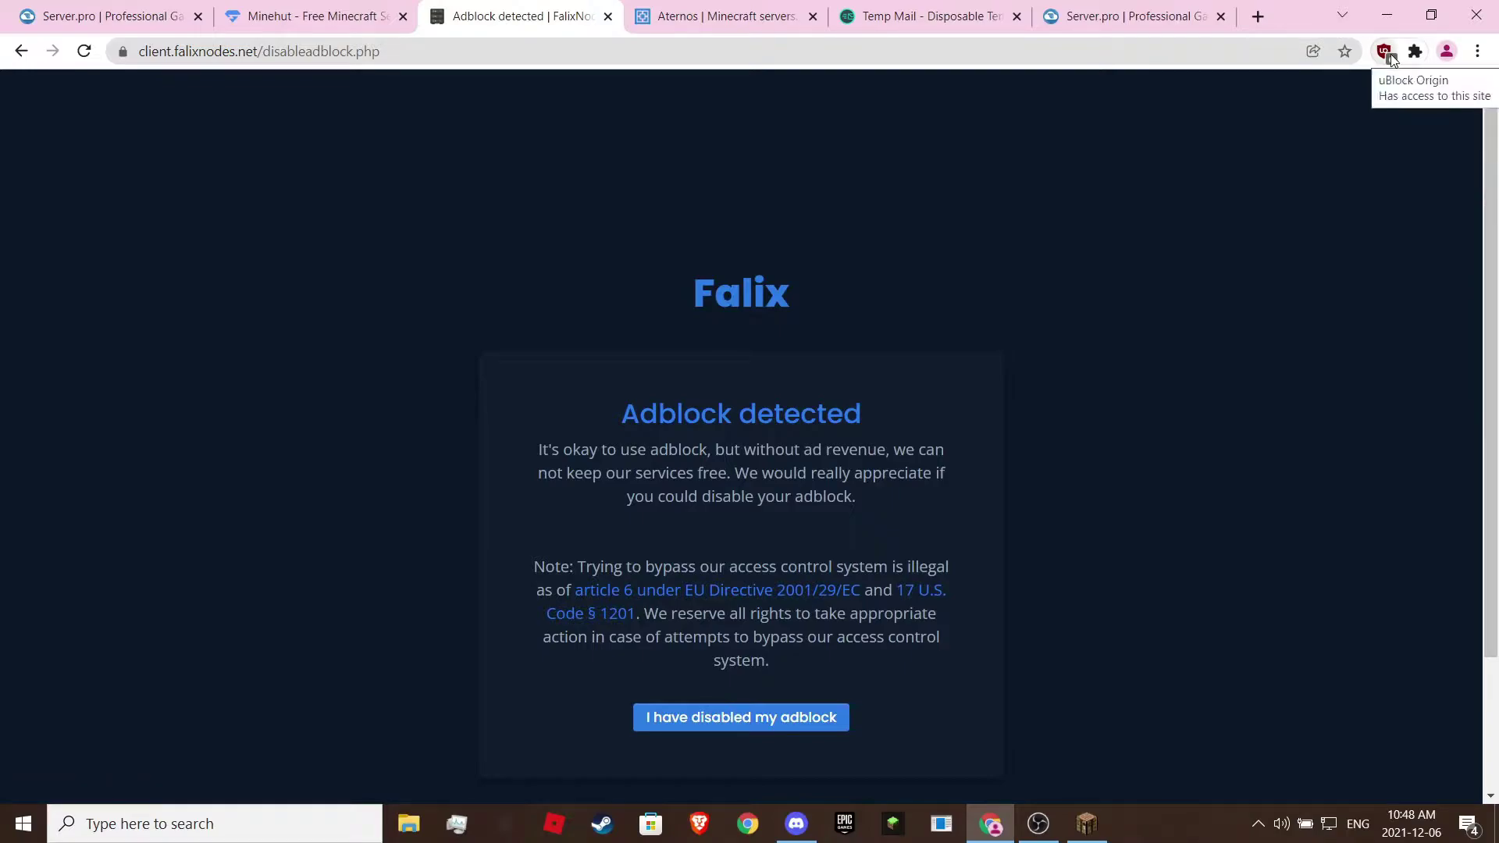
scroll(581, 493, down, 2)
scroll(583, 500, up, 2)
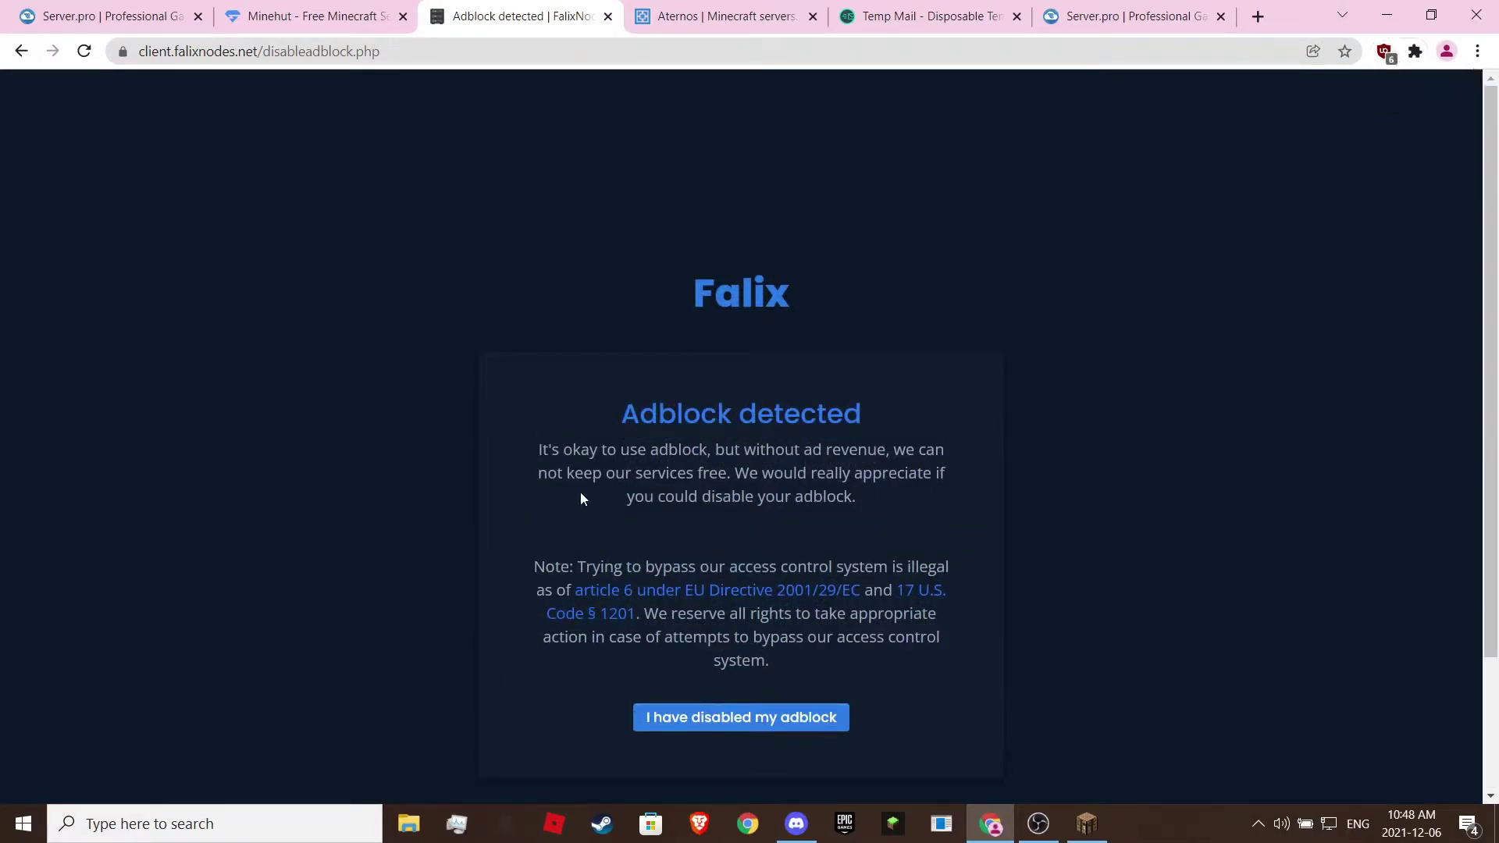
scroll(581, 496, down, 2)
scroll(581, 495, up, 2)
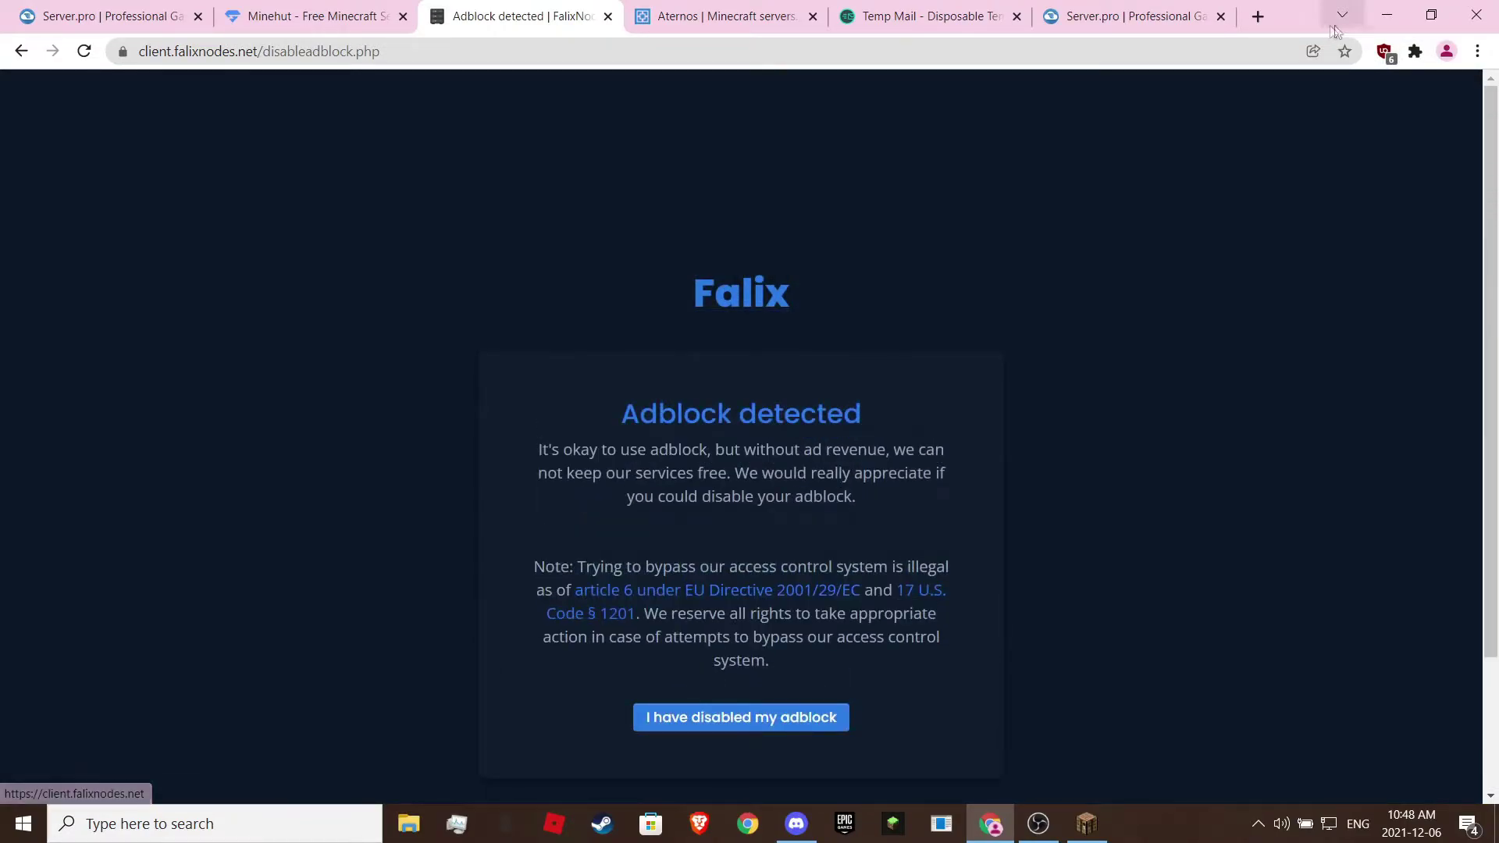
click(1384, 52)
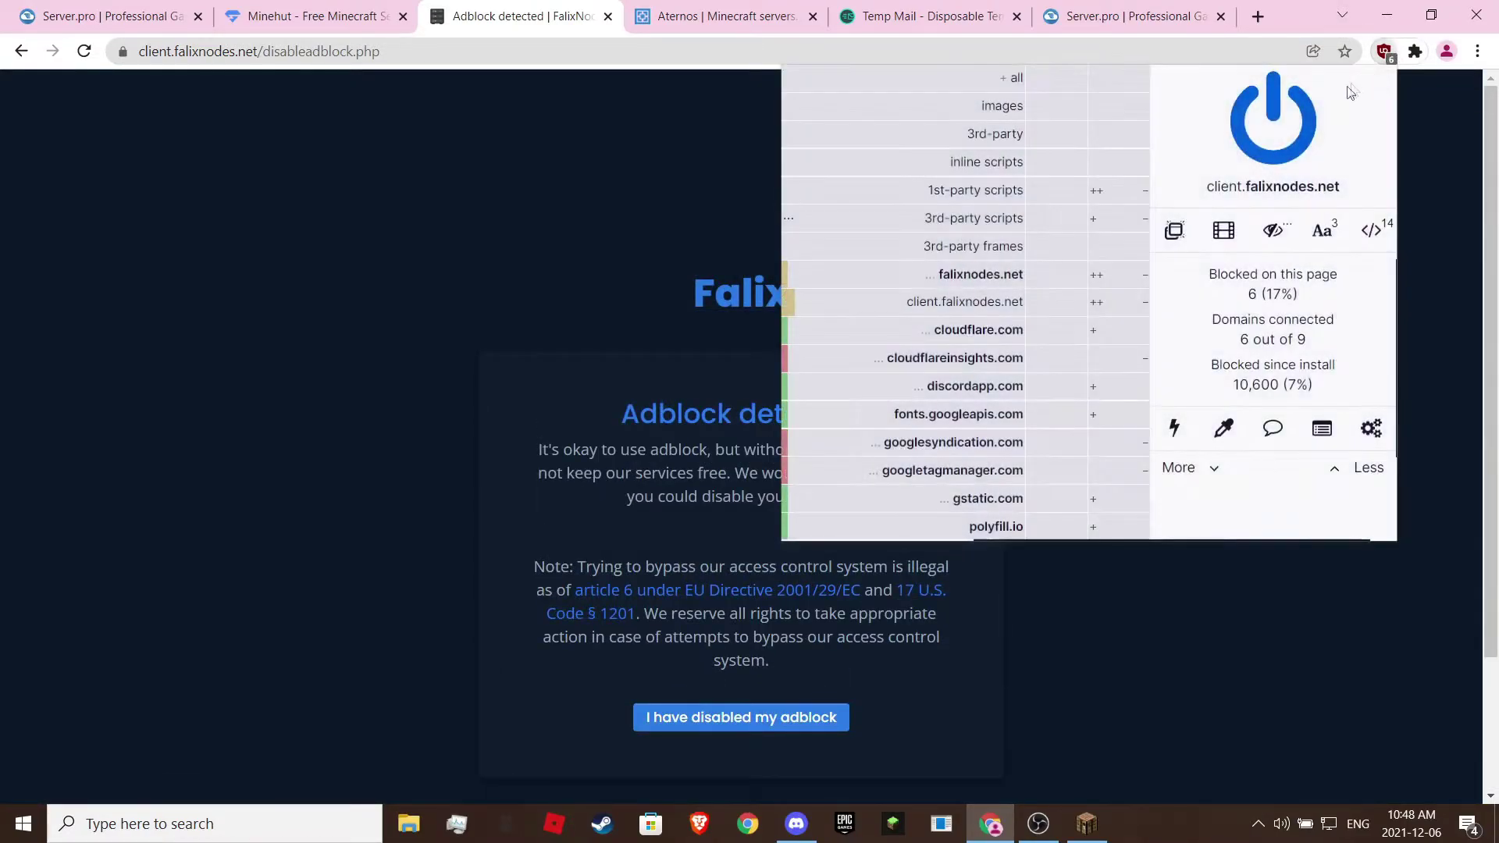
click(1273, 117)
click(1364, 120)
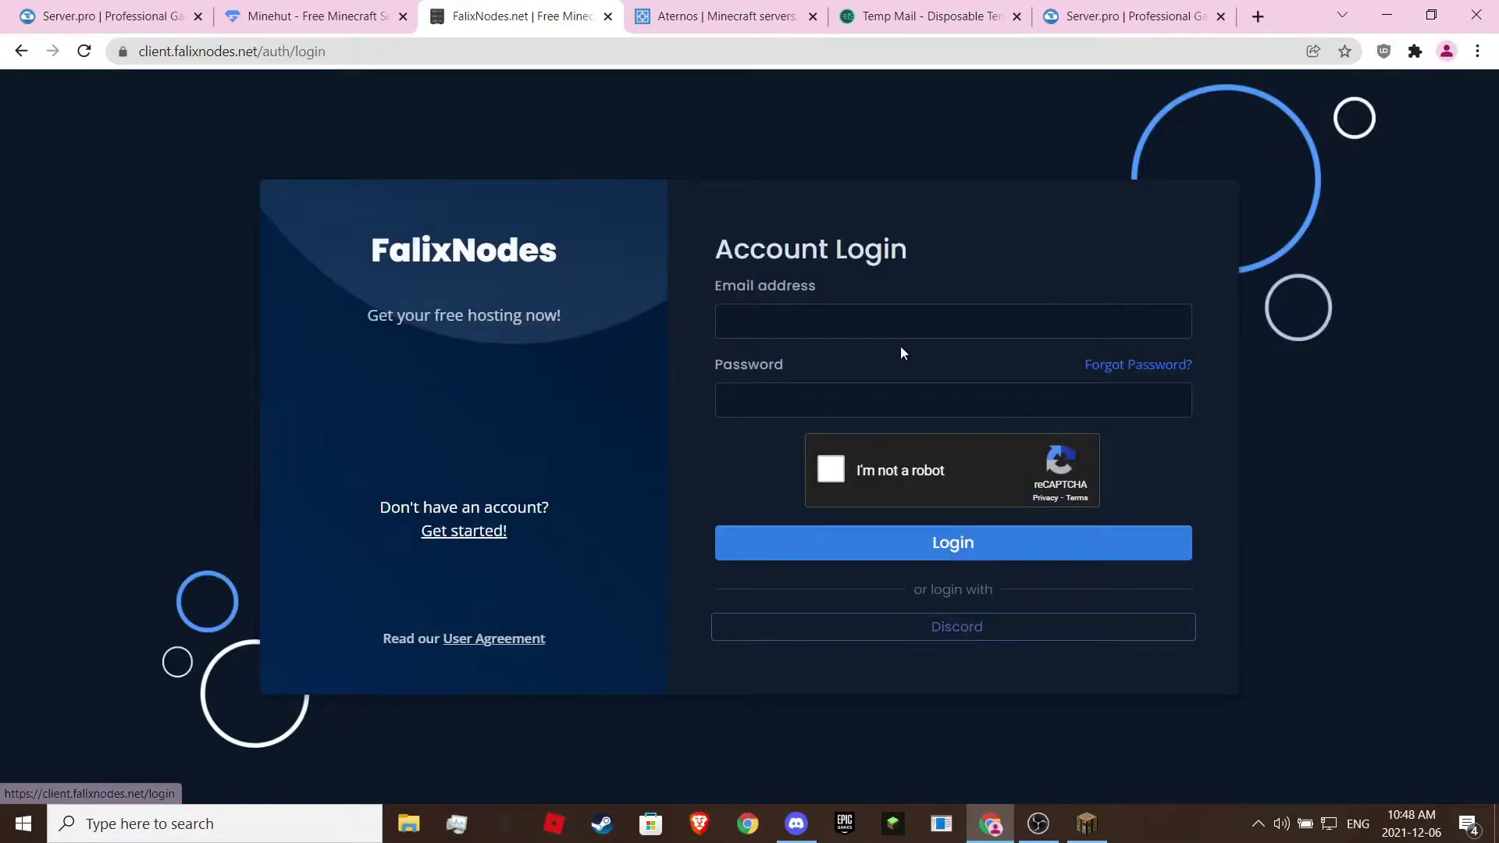
Fill in FalixNodes registration, then view Premium plans and dismiss an ad.
click(467, 534)
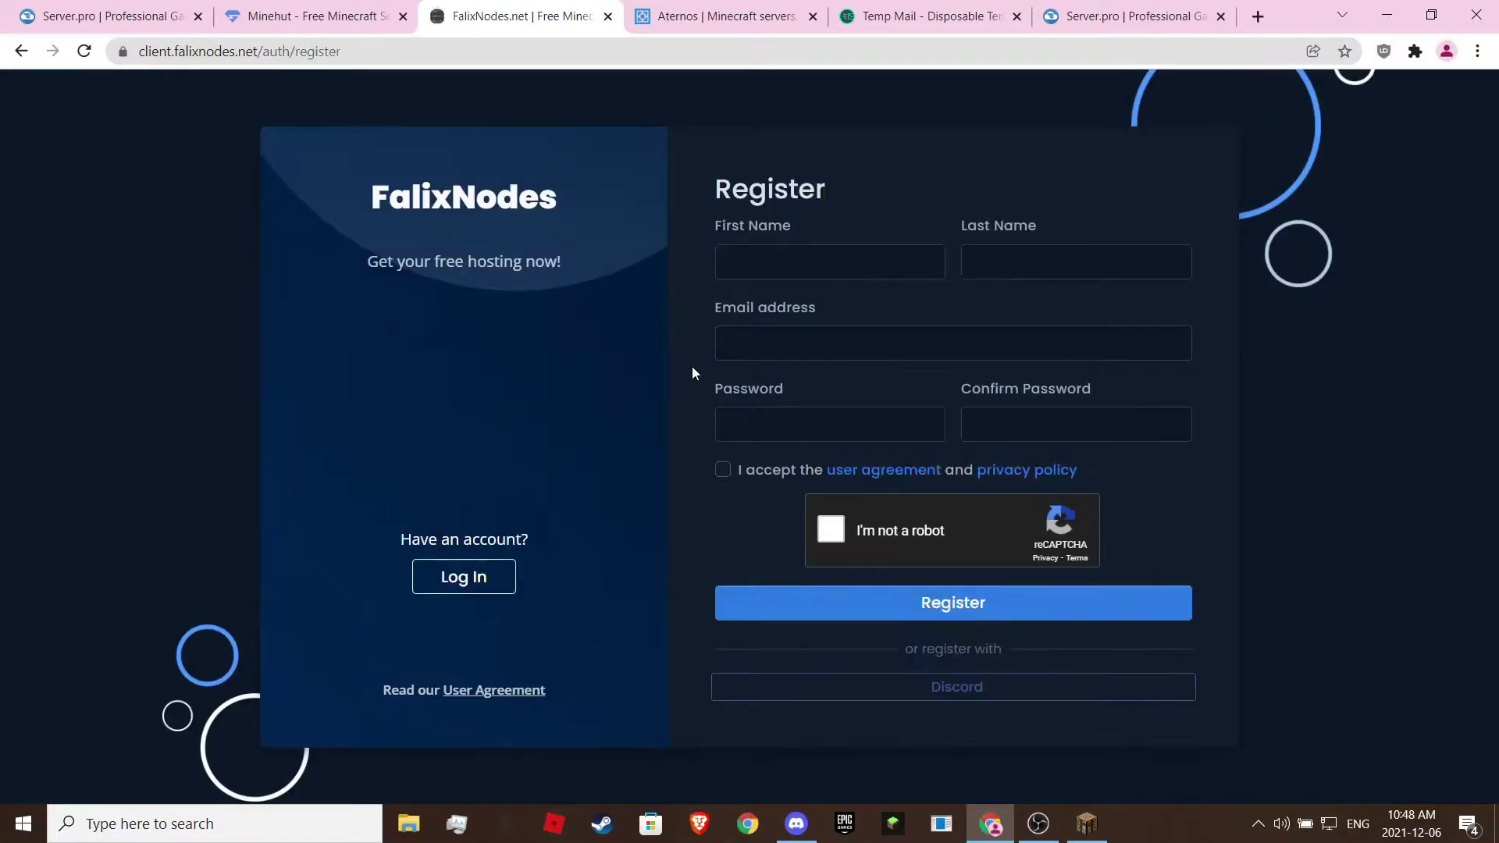
click(850, 258)
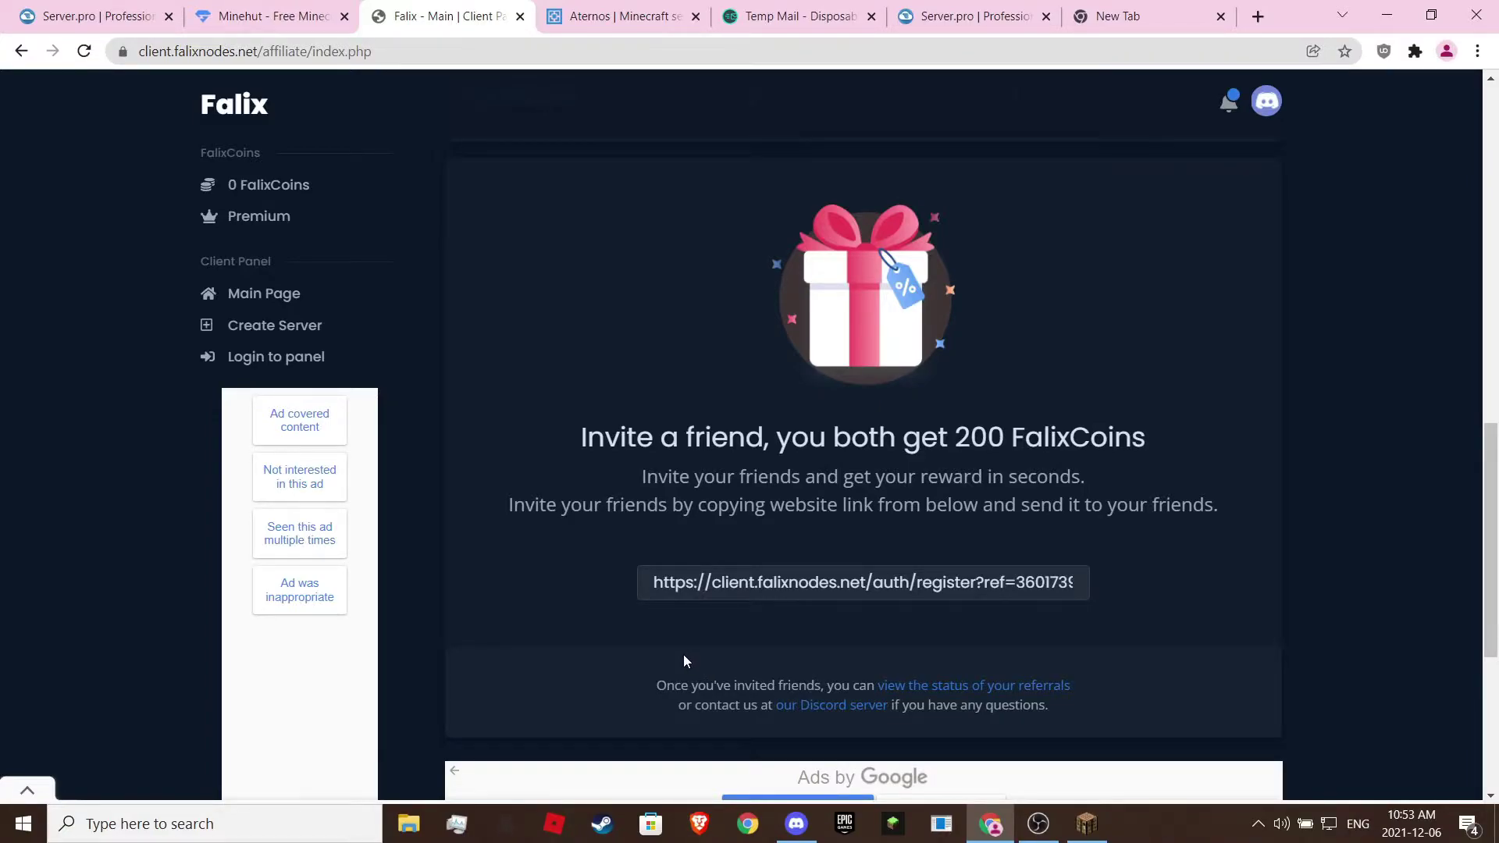
click(258, 216)
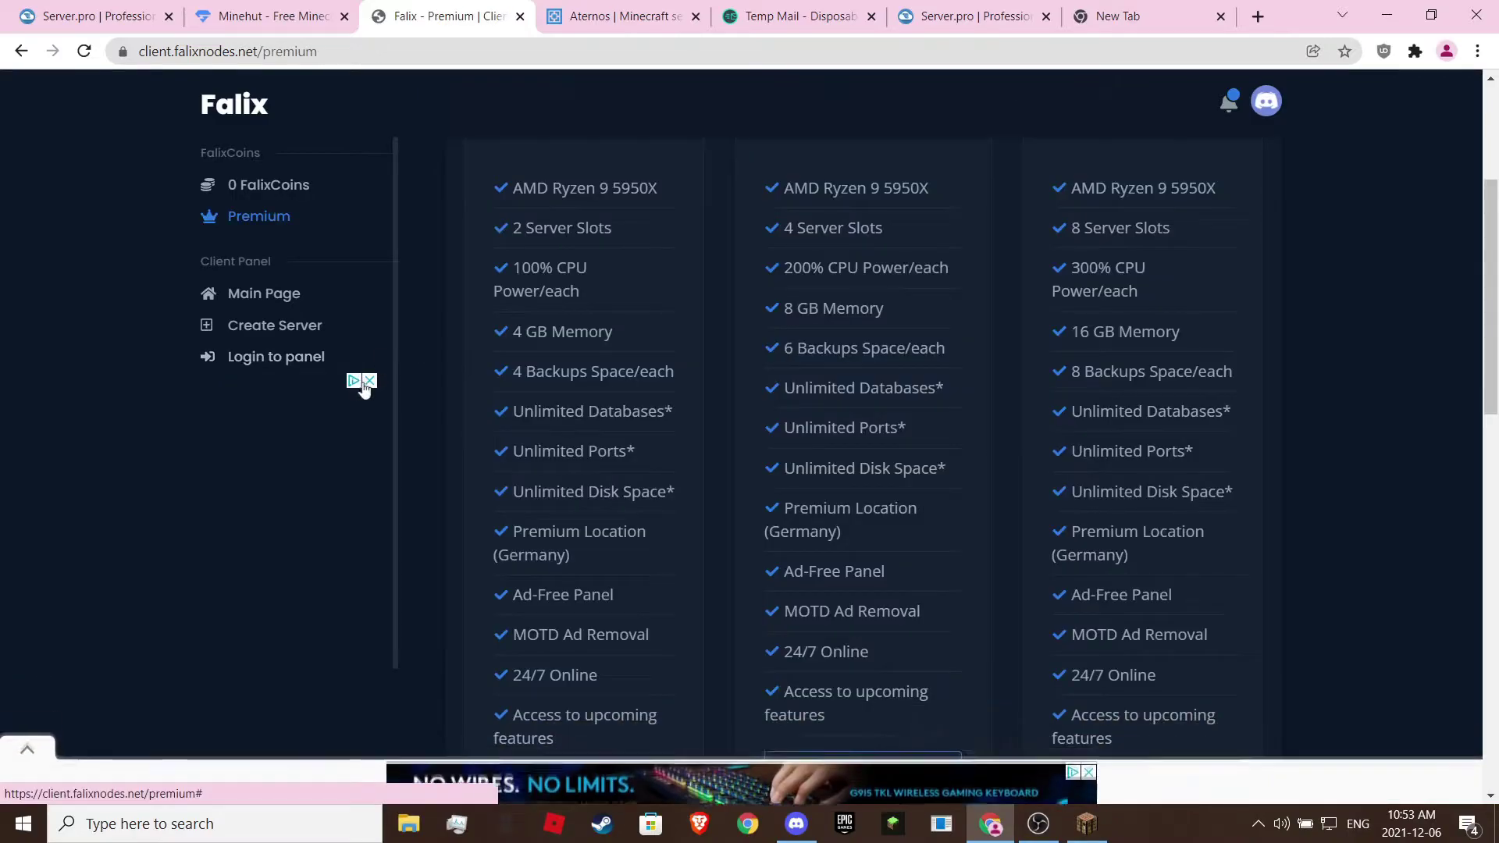
click(367, 382)
scroll(666, 449, up, 3)
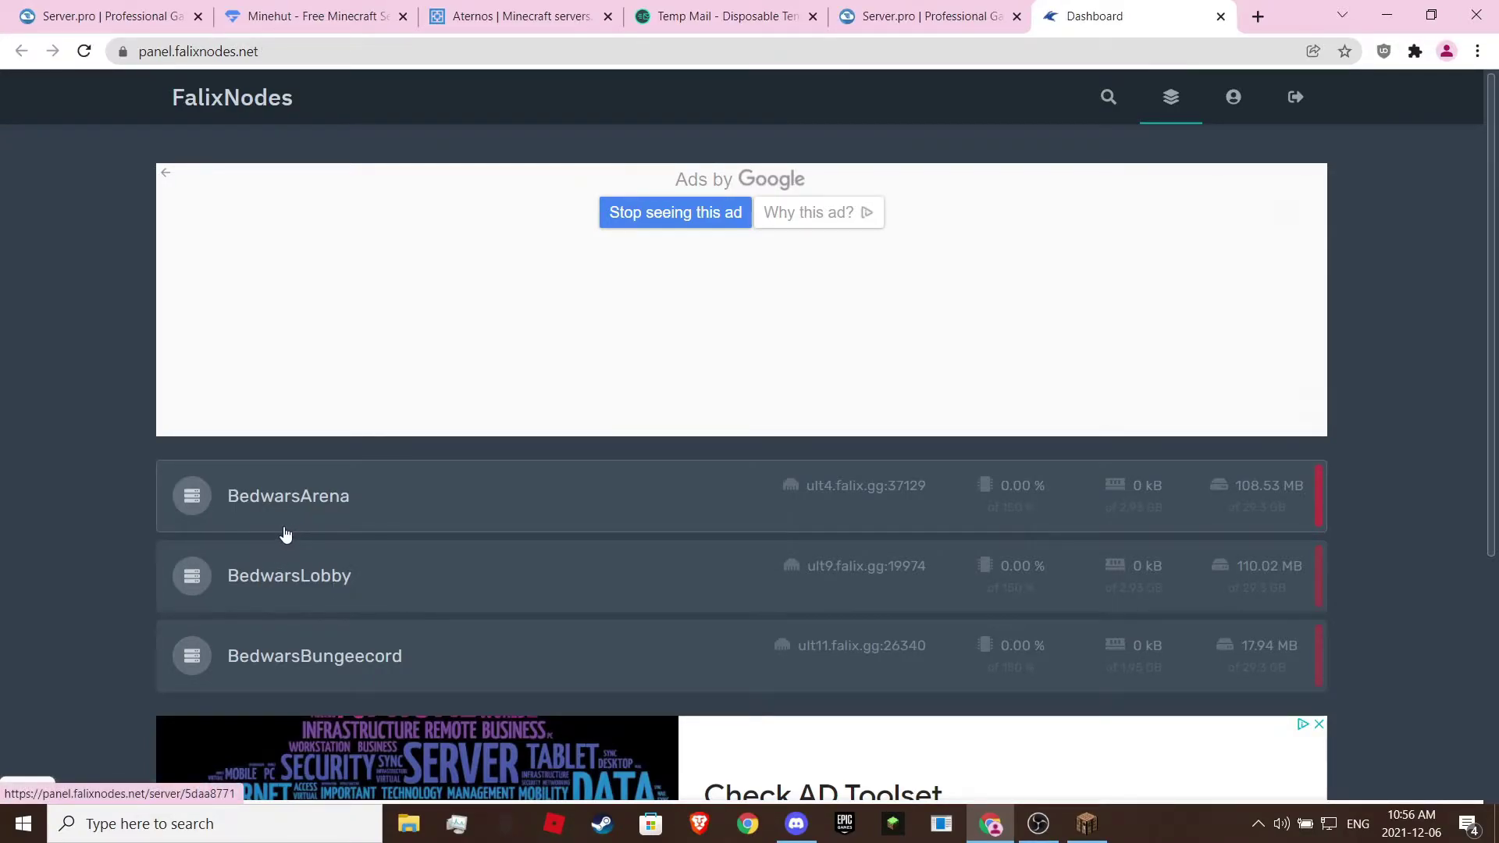
Click the BedwarsLobby card to reach its offline Console page.
click(343, 572)
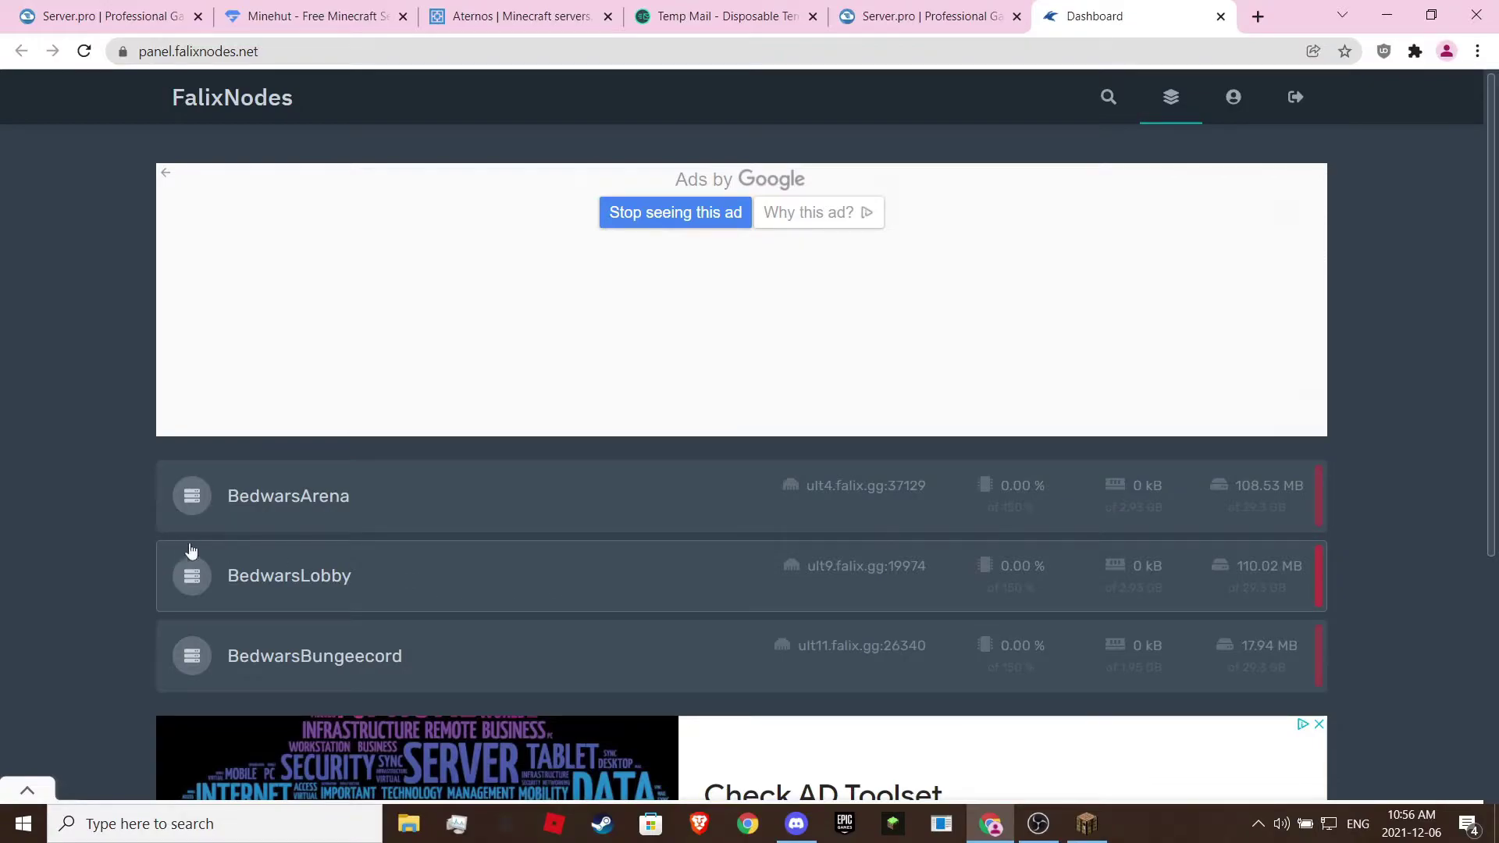
click(344, 576)
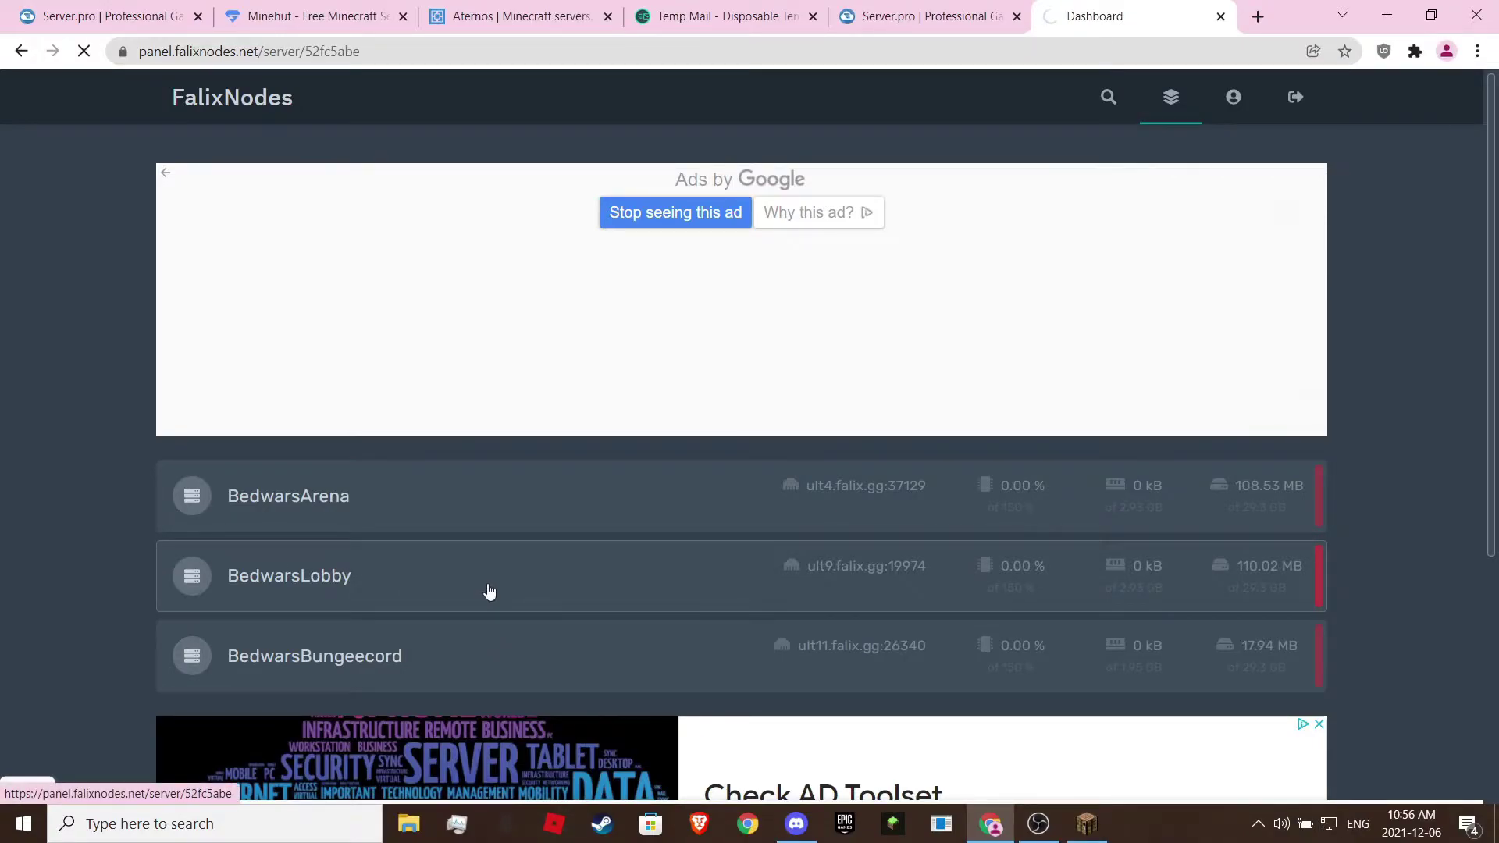
click(264, 572)
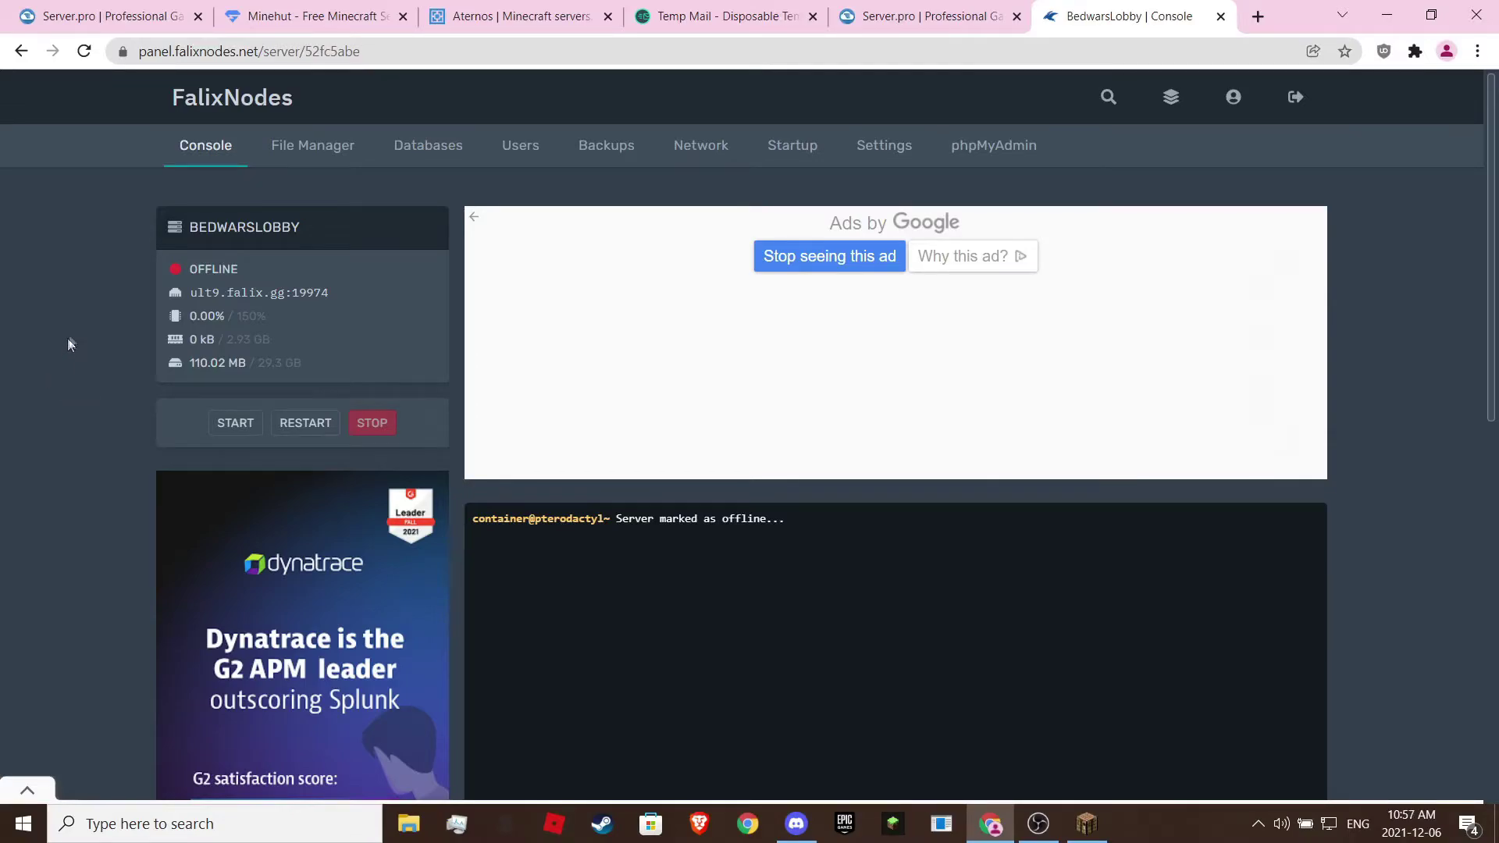
text(test=)
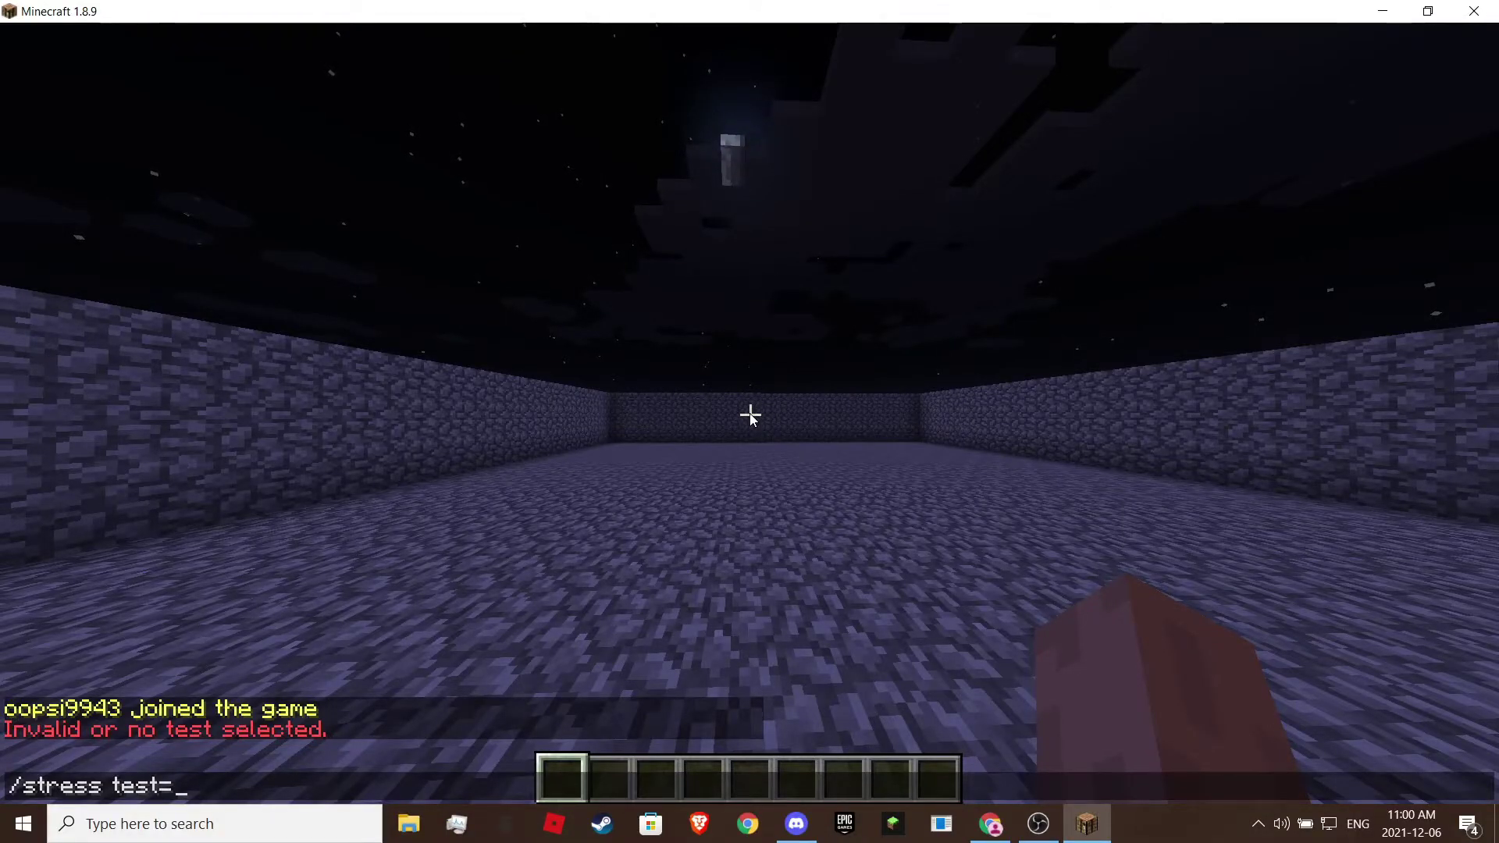
text(emn)
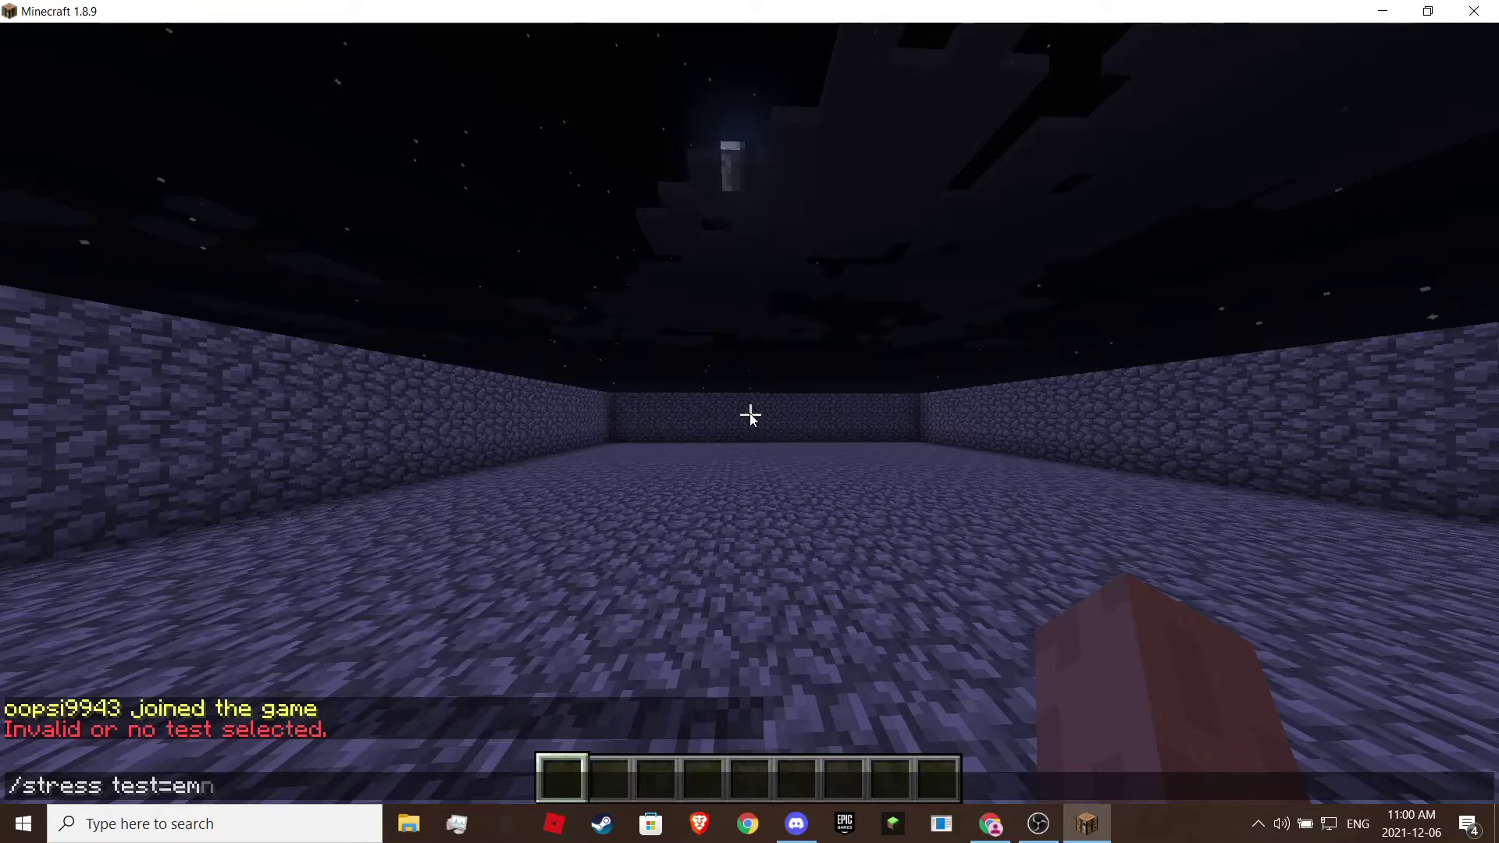
Run the /stress test=entity command, fixing typos and the autocompleted entity argument.
key(BackSpace)
text(ntity)
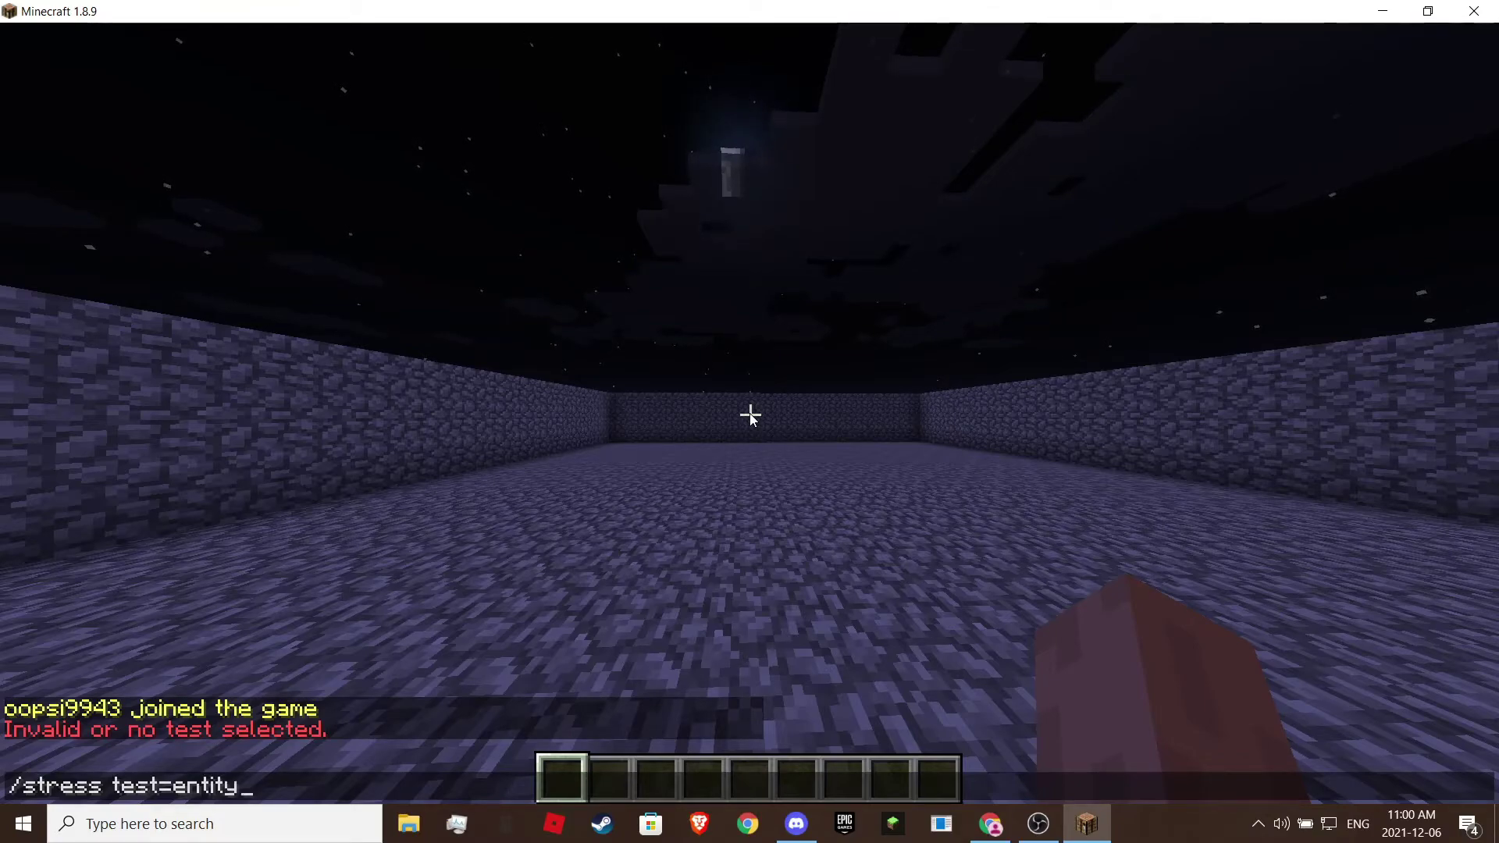
key(Tab)
key(BackSpace)
key(BackSpace)
key(BackSpace)
key(BackSpace)
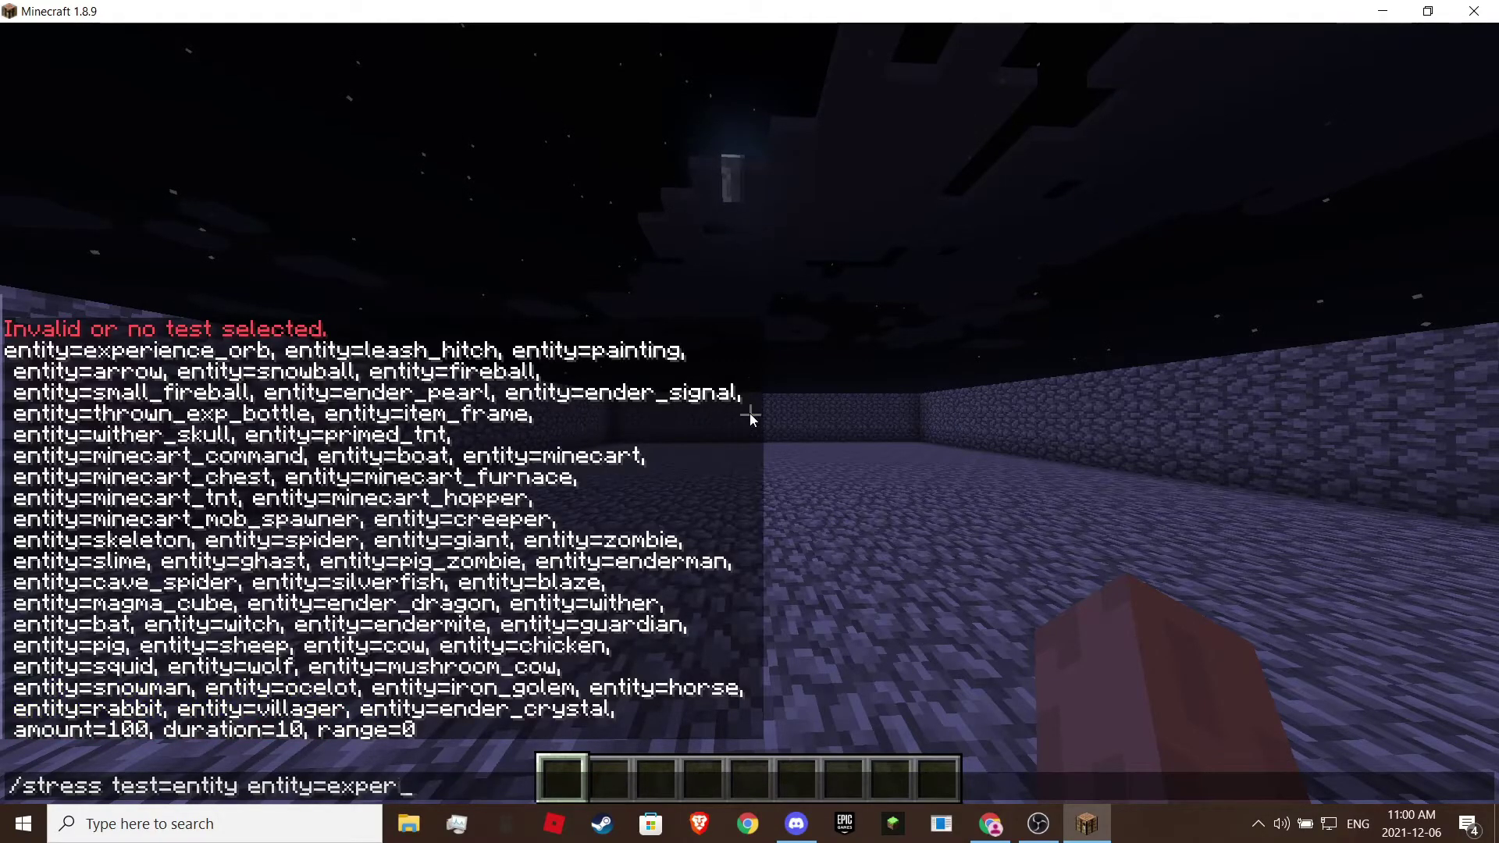
key(BackSpace)
key(BackSpace)
key(BackSpace)
key(BackSpace)
key(BackSpace)
key(BackSpace)
key(Return)
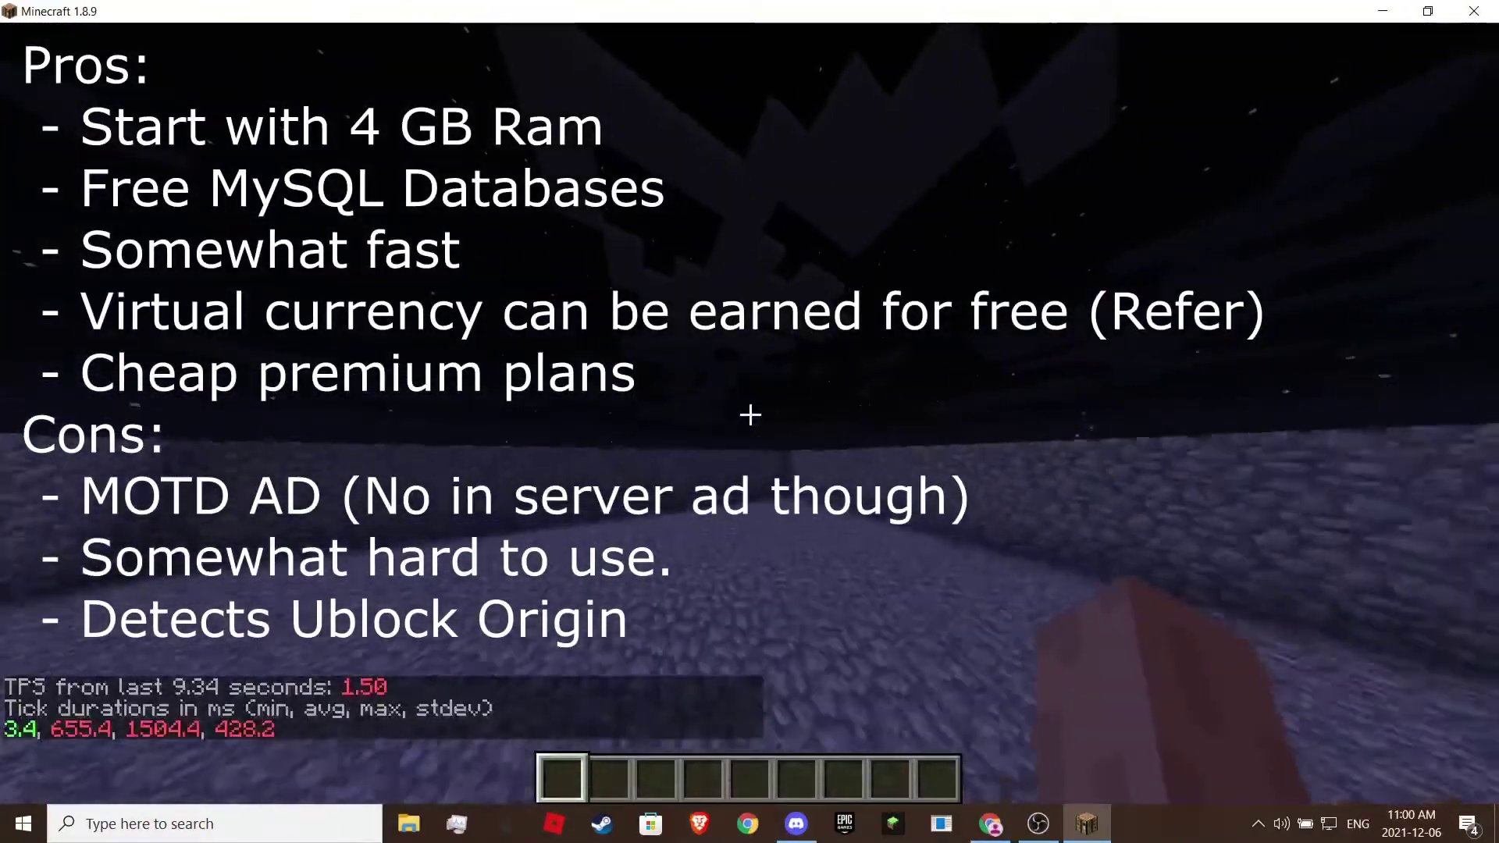
Walk down the corridor while the stress test runs at 1.50 TPS.
key(w)
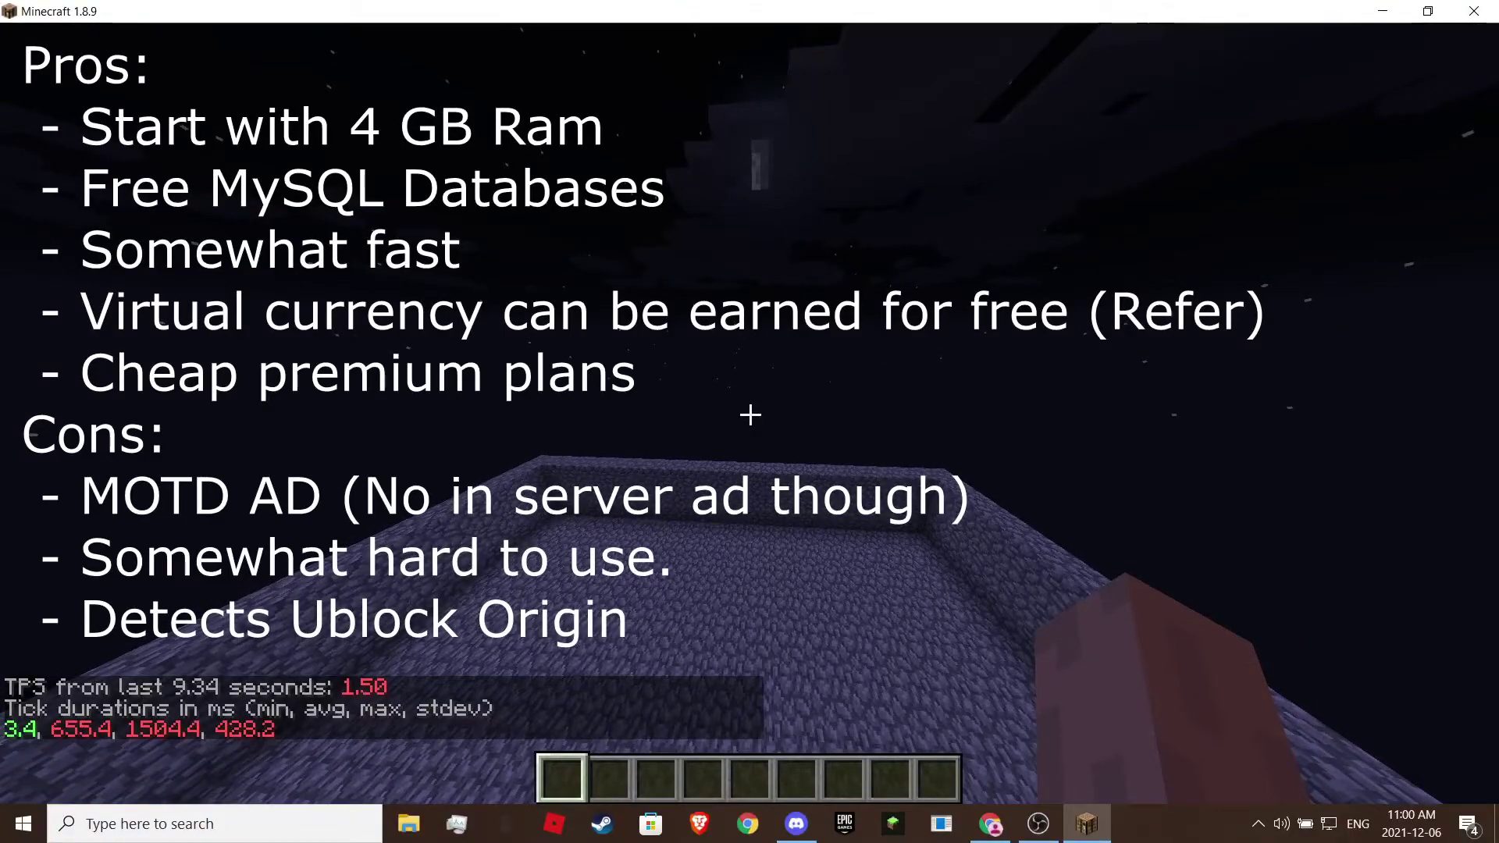
key(w)
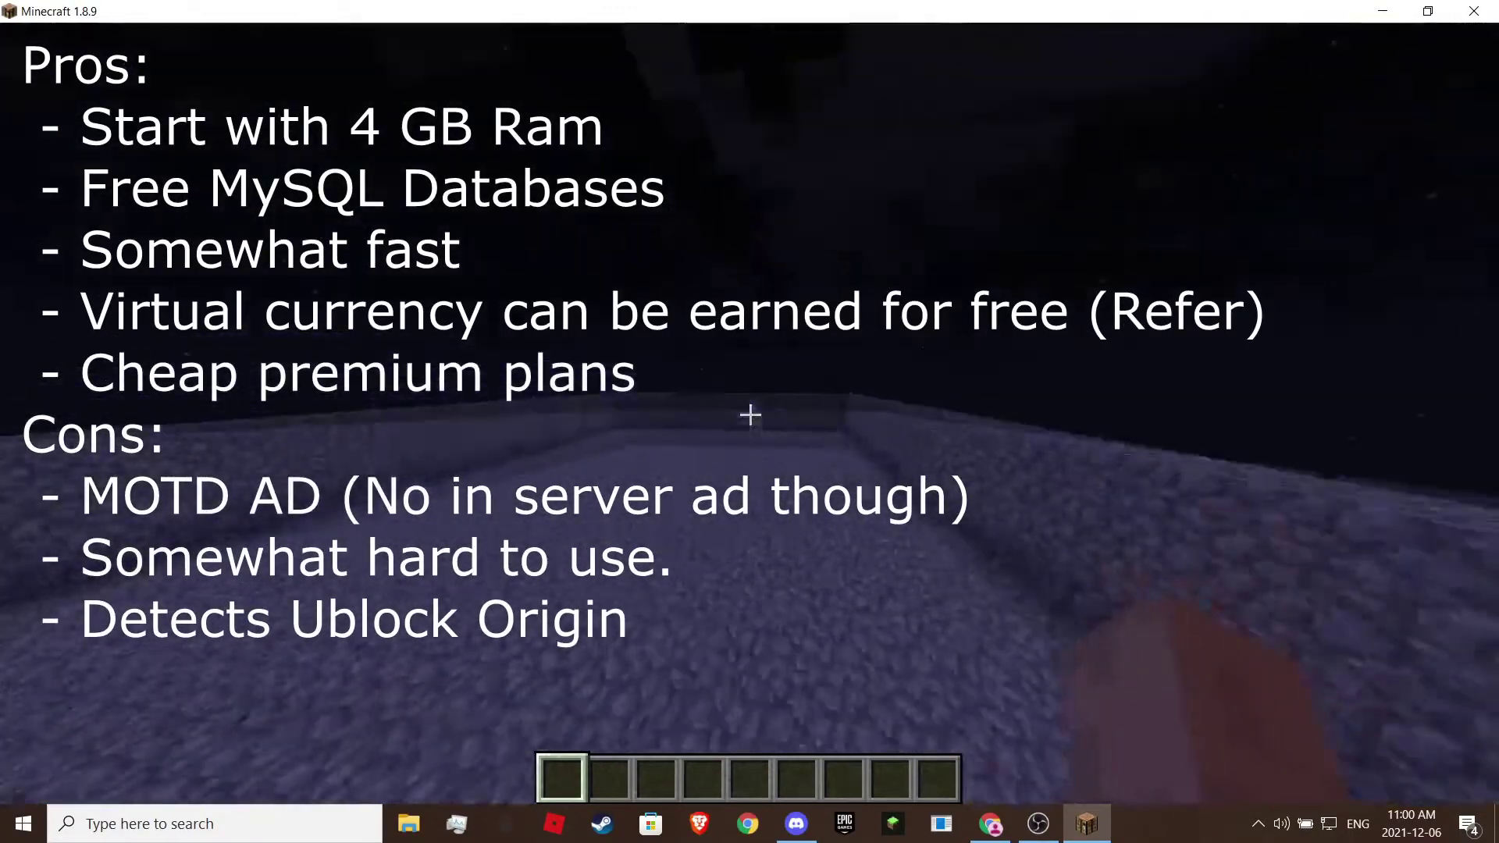
key(w)
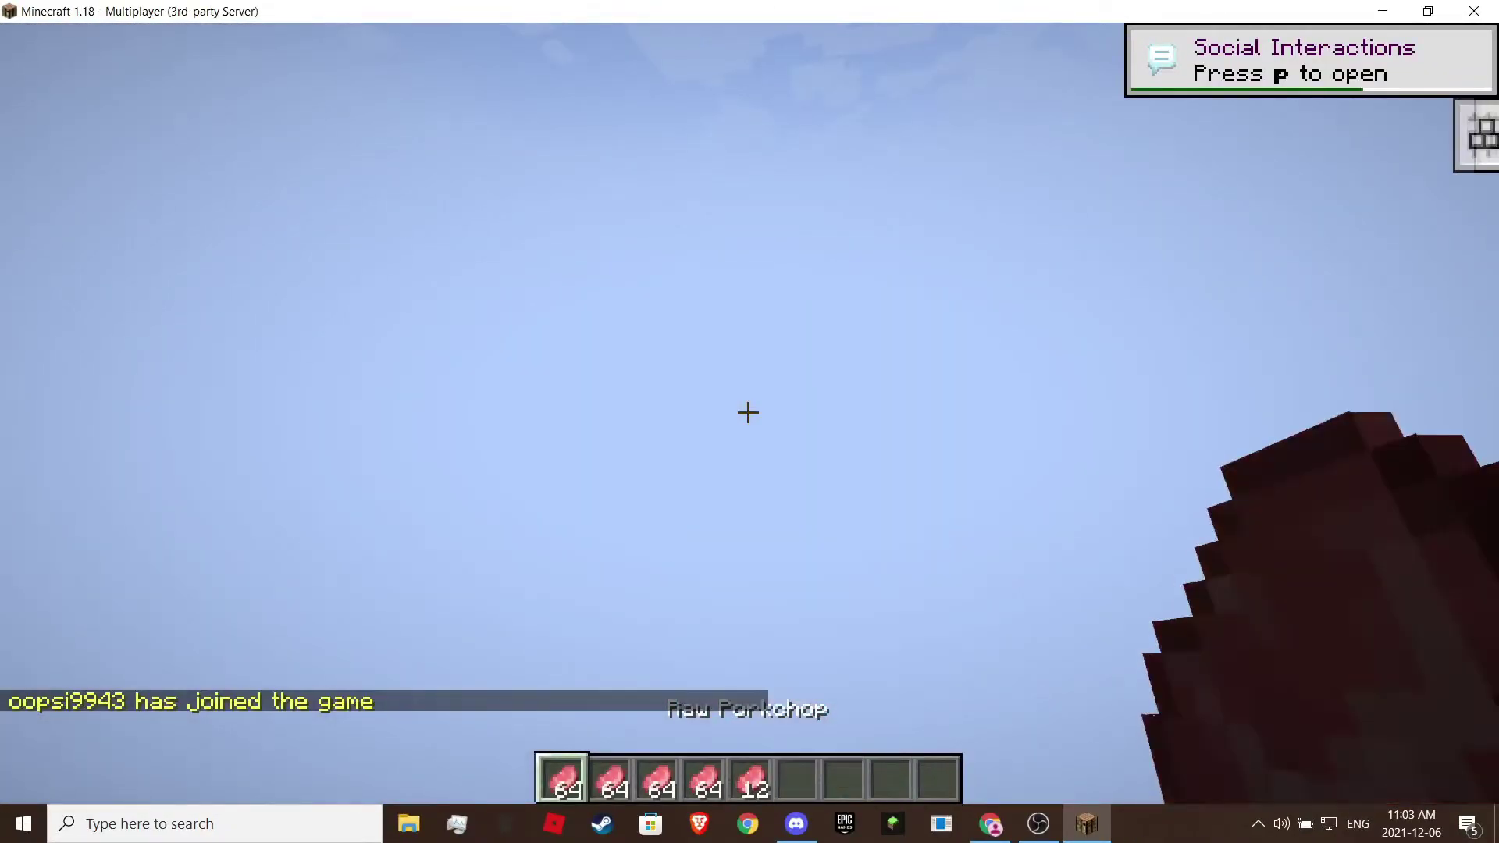
Eat the raw porkchop while summoned pigs crowd the hillside on the 1.18 server.
right_click(747, 413)
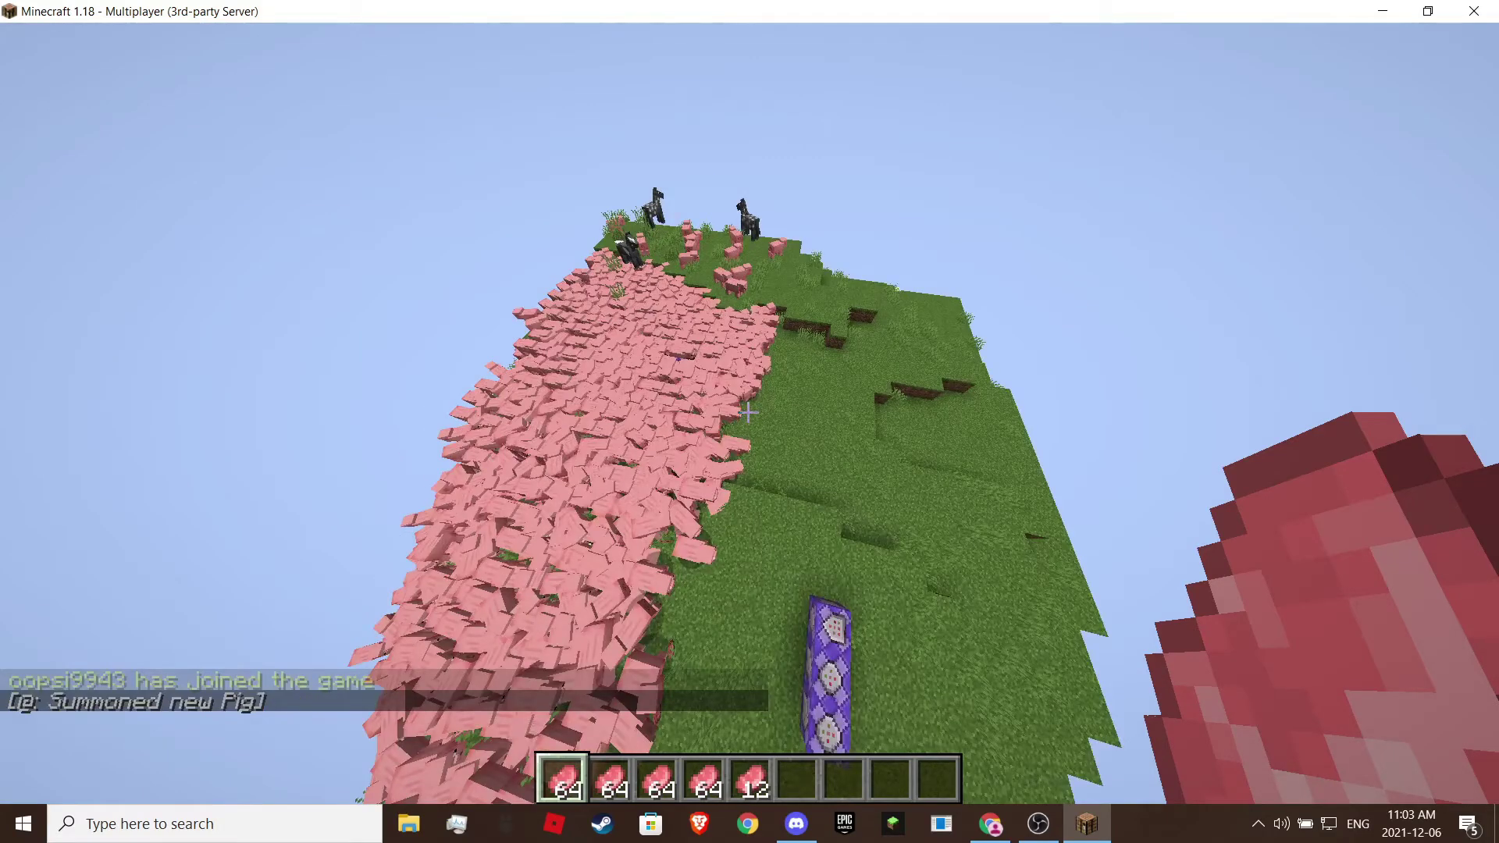
click(990, 823)
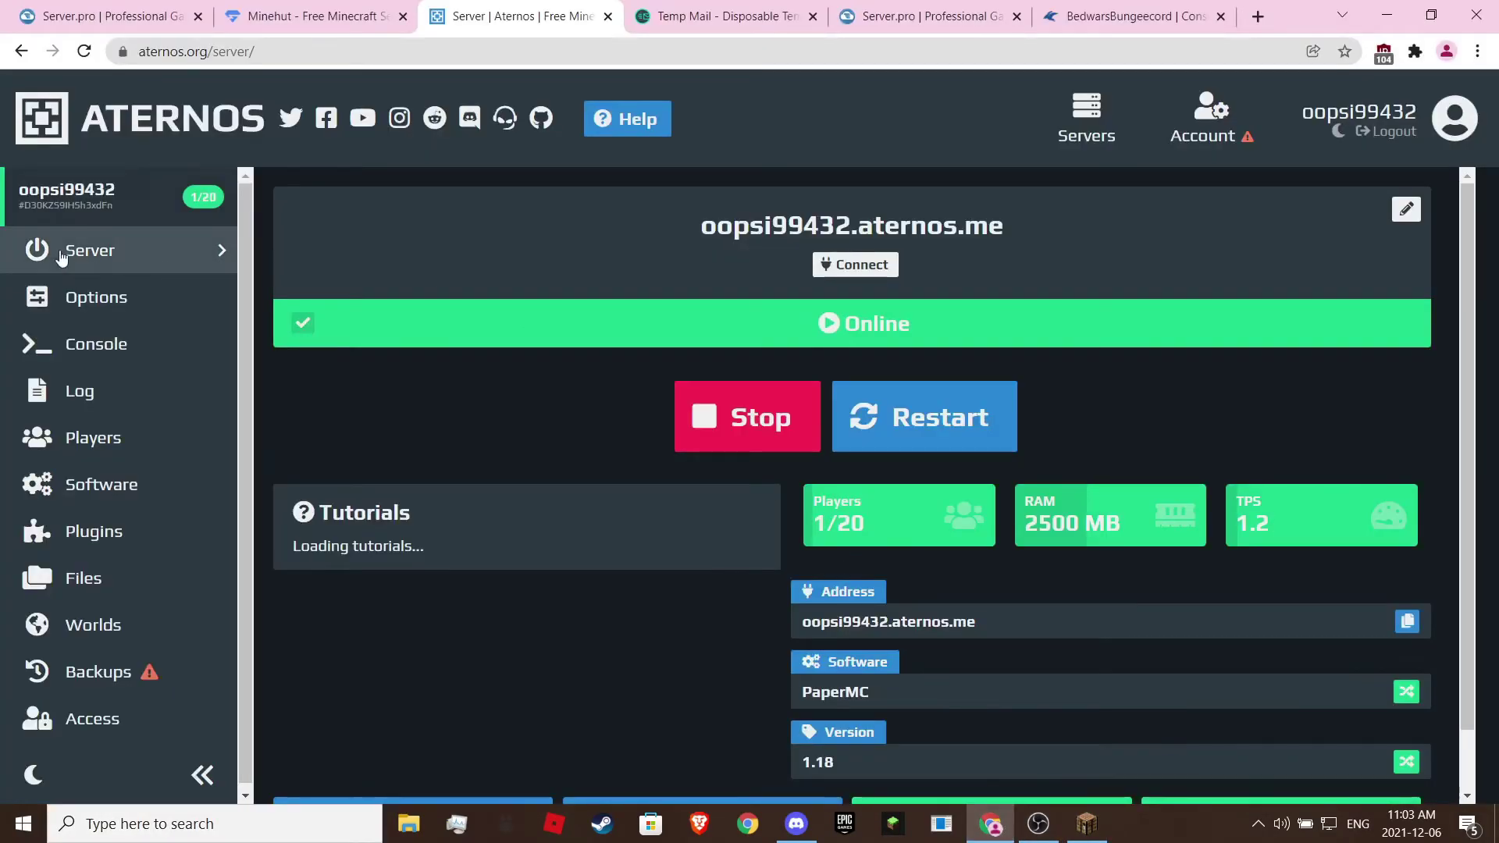
Open the Aternos server console, then force-close the unresponsive Minecraft client.
click(118, 352)
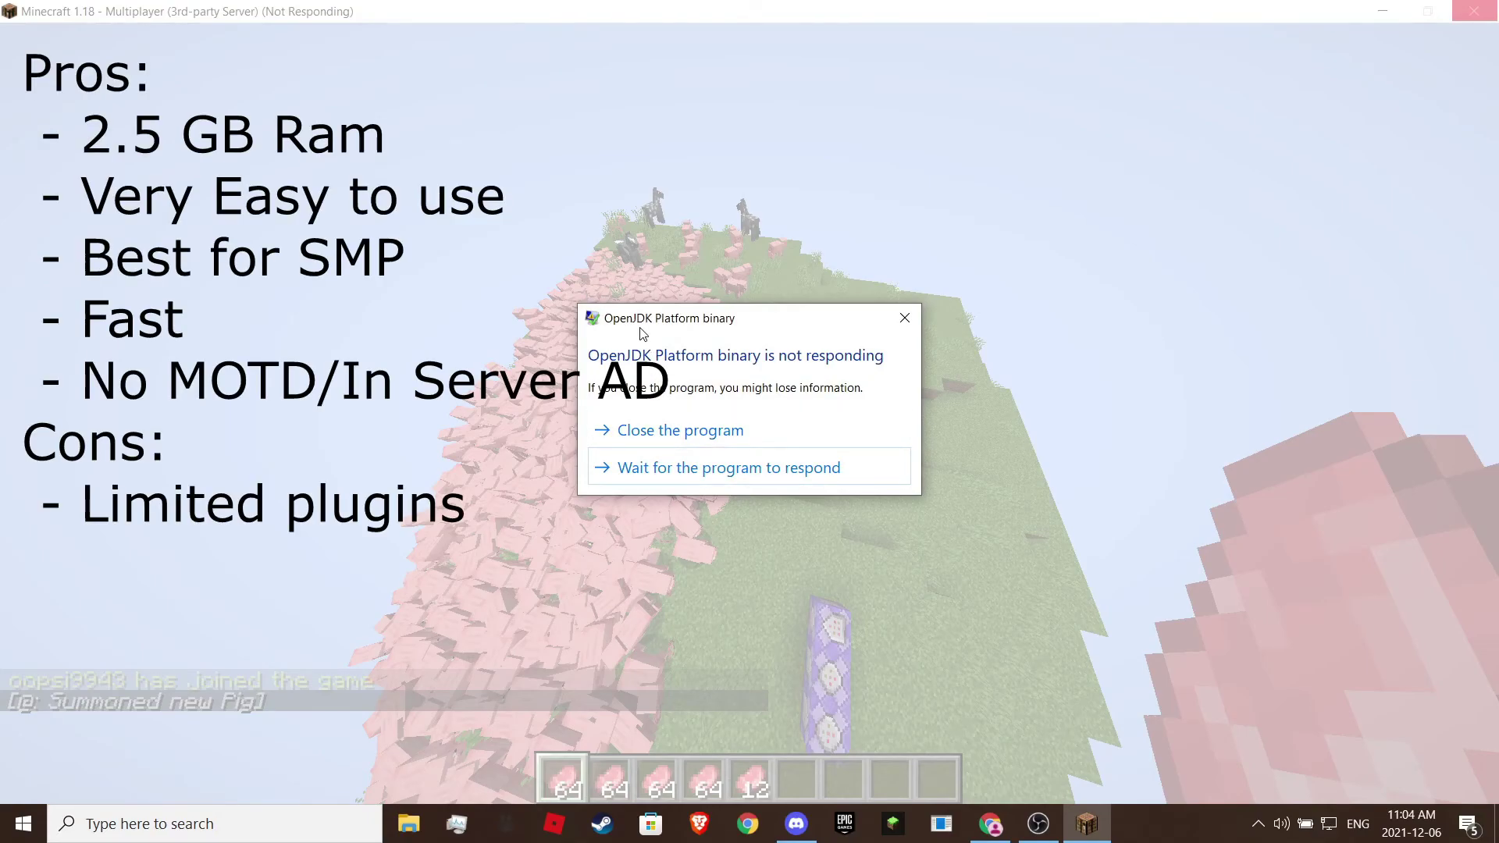
click(717, 430)
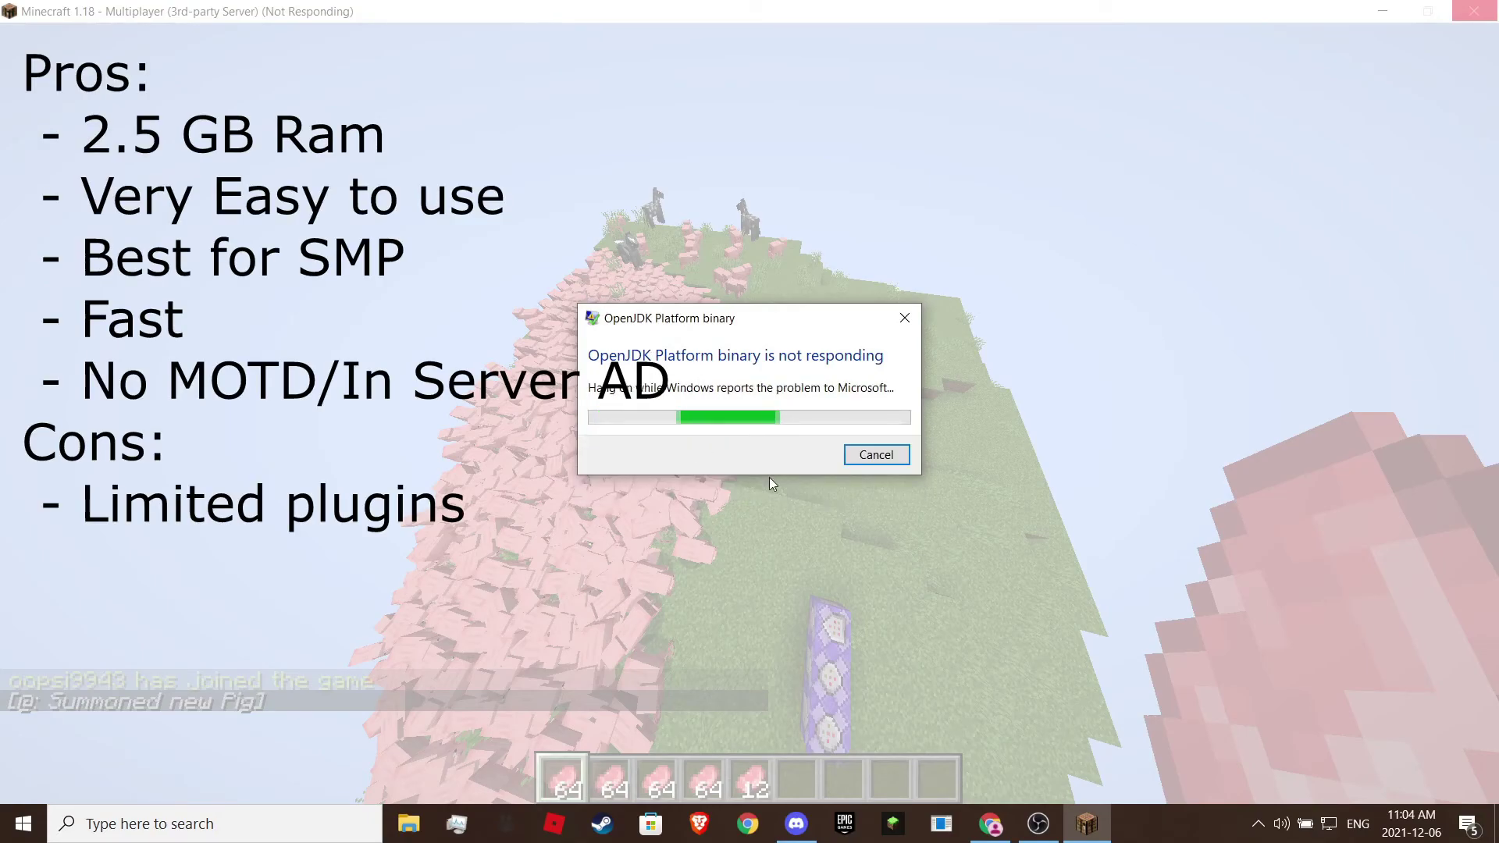